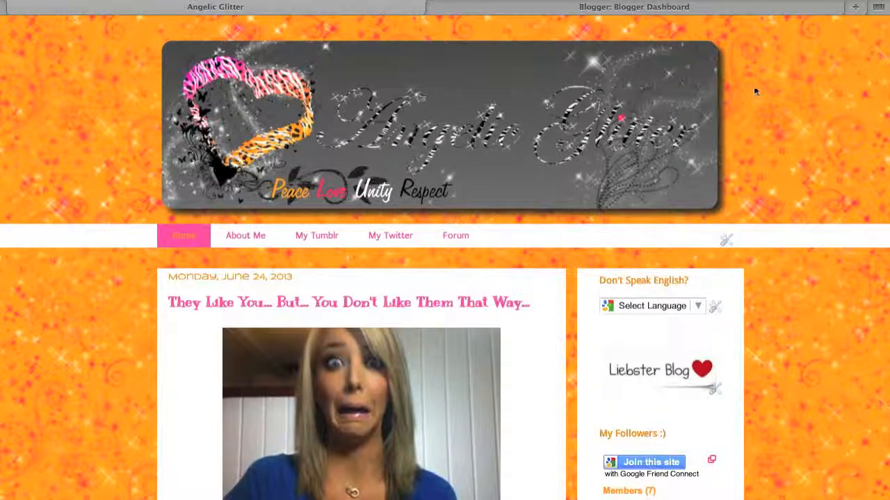
Open the layout page of the Angelic Glitter blog from the Blogger dashboard
{"action": "left_click", "coordinate": [758, 14]}
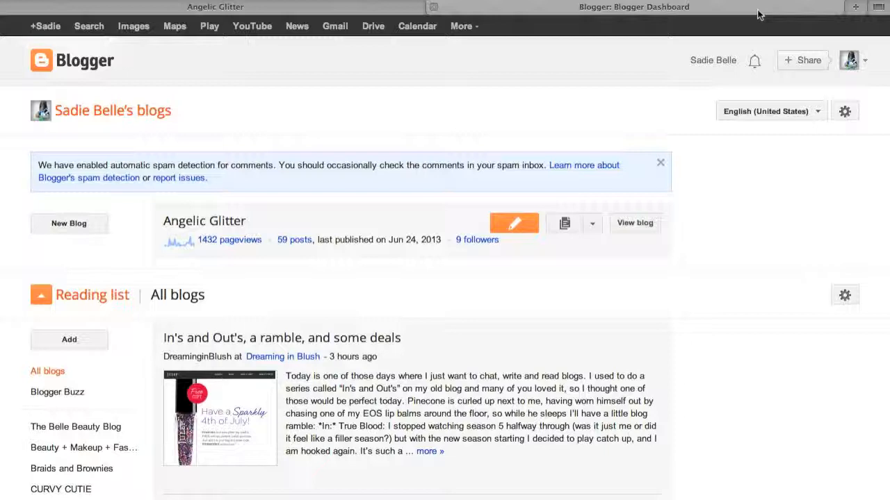
{"action": "left_click", "coordinate": [223, 223]}
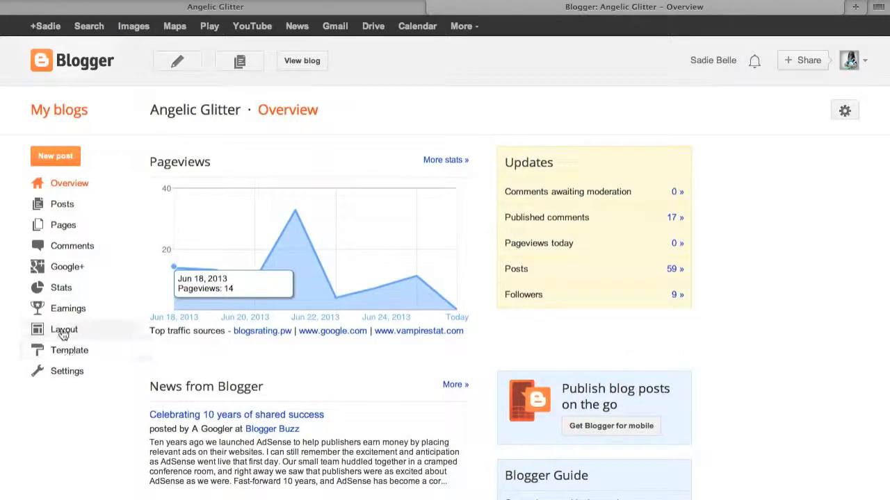
{"action": "left_click", "coordinate": [63, 331]}
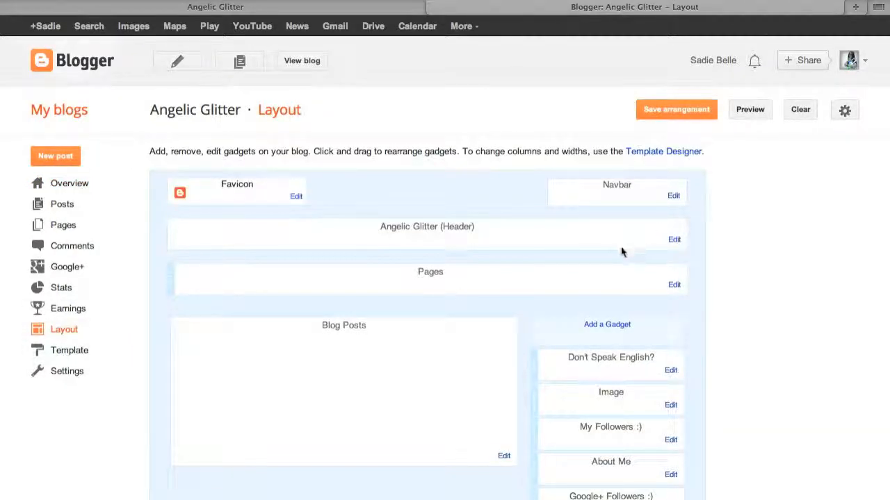
Look up the required header image width by removing the image in the header settings, and cancel without saving
{"action": "left_click", "coordinate": [674, 241]}
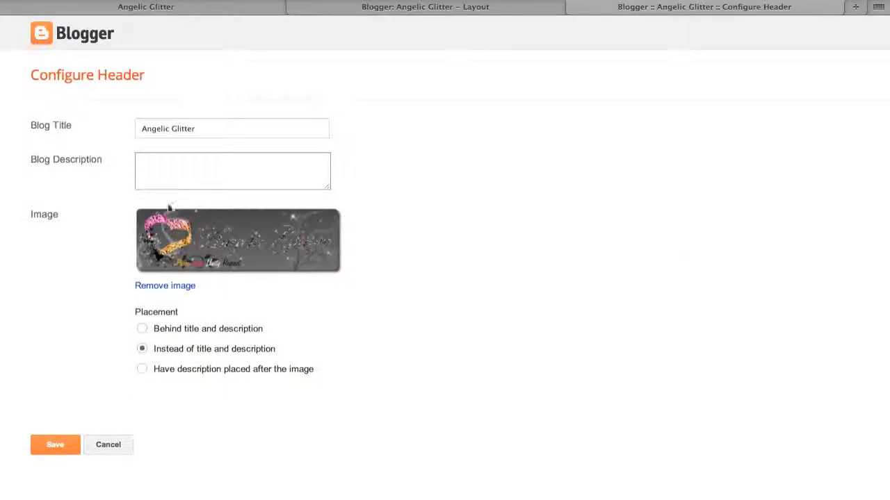
{"action": "left_click", "coordinate": [162, 286]}
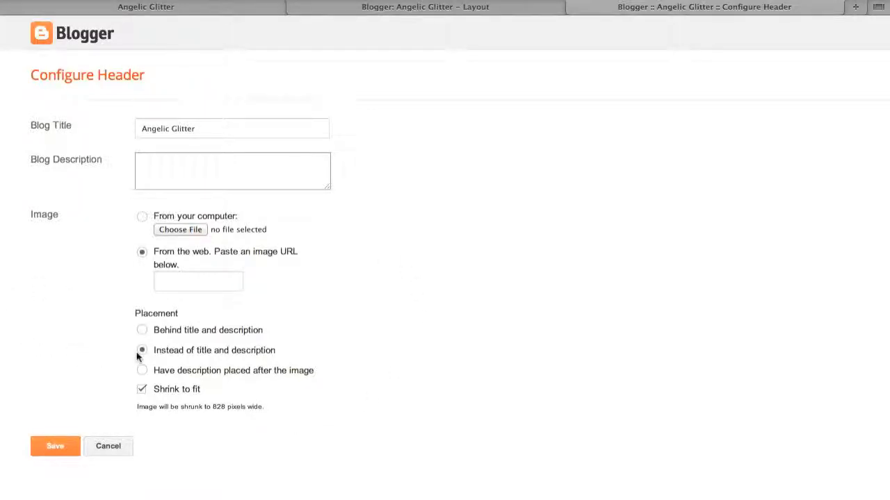
{"action": "left_click", "coordinate": [109, 447]}
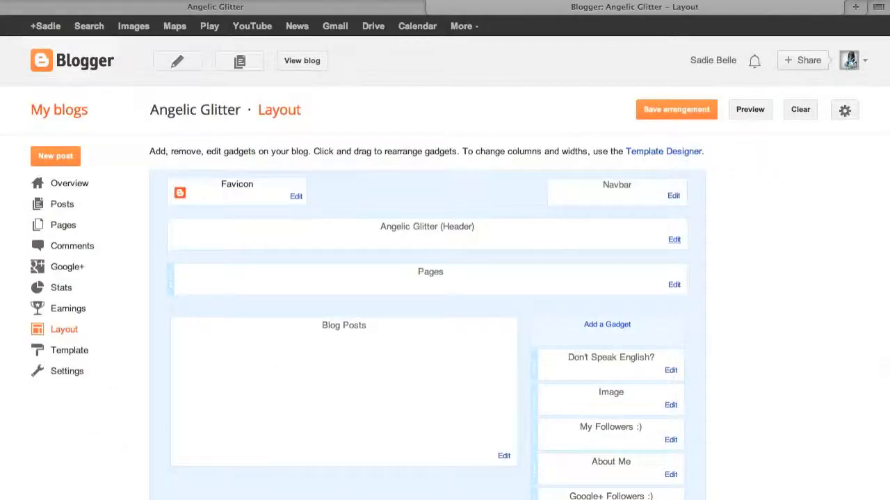
Take the browser out of full screen, minimise its window and launch GIMP
{"action": "mouse_move", "coordinate": [208, 1]}
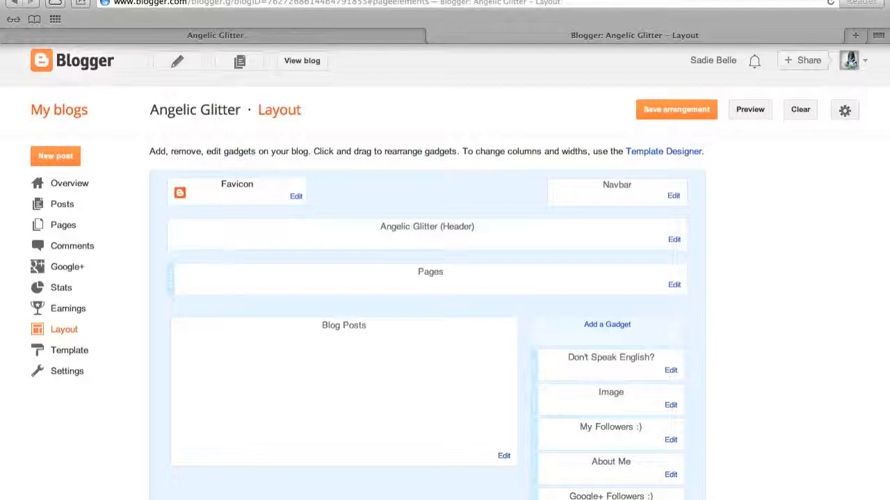
{"action": "left_click", "coordinate": [881, 1]}
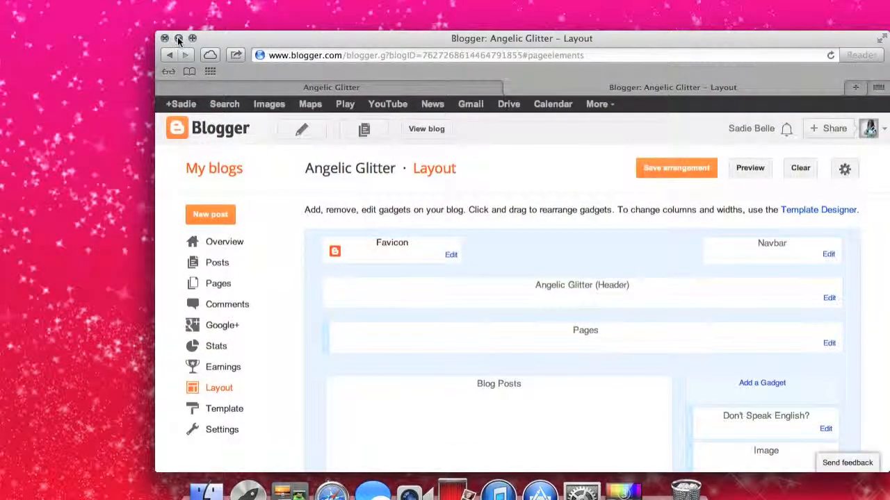
{"action": "left_click", "coordinate": [178, 39]}
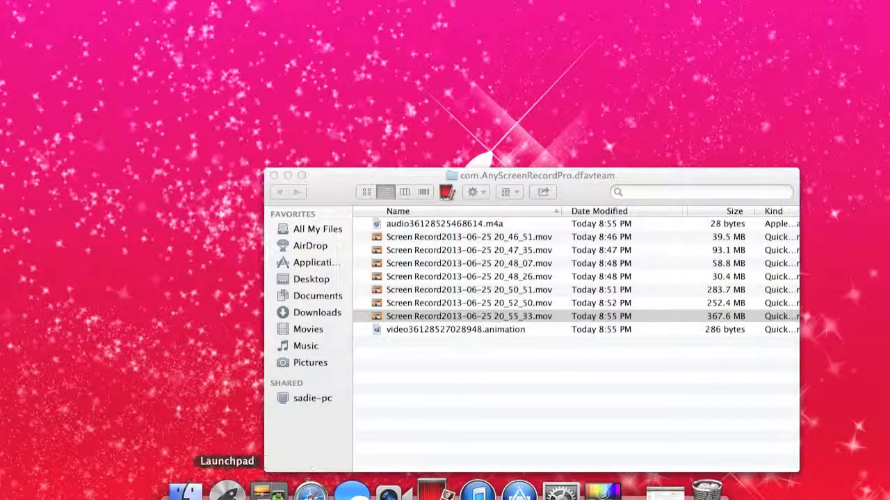
{"action": "left_click", "coordinate": [227, 492]}
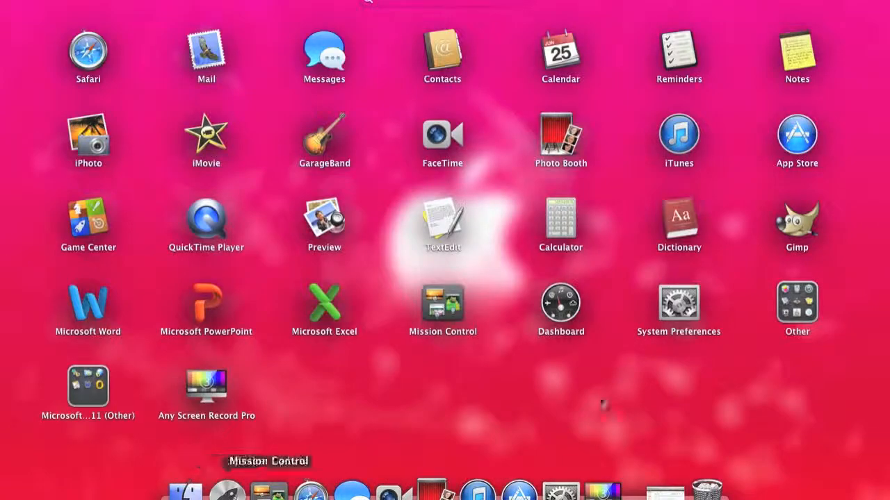
{"action": "left_click", "coordinate": [803, 229]}
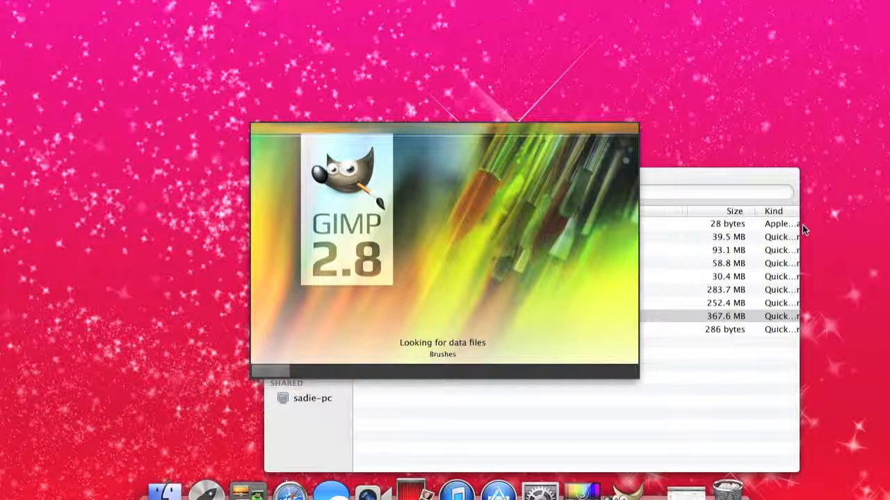
{"action": "left_click", "coordinate": [650, 0]}
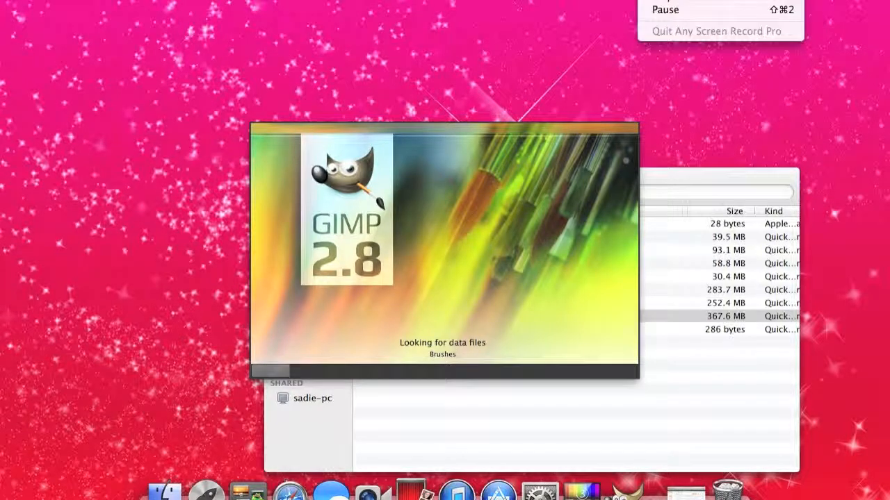
{"action": "left_click", "coordinate": [661, 10]}
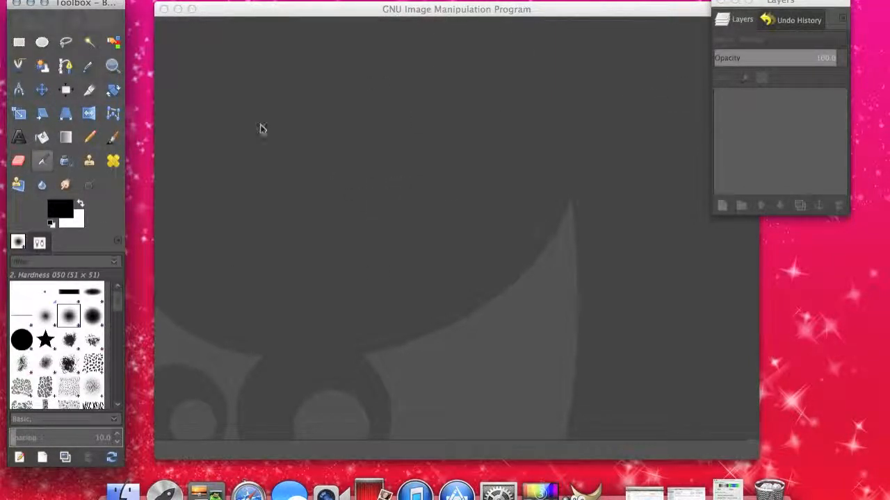
Create a new image 828 px wide and 300 px high
{"action": "left_click", "coordinate": [106, 1]}
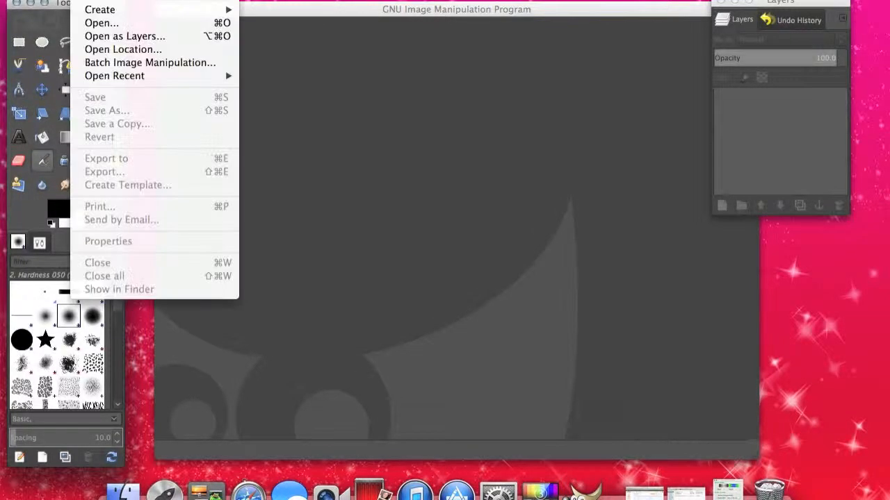
{"action": "left_click", "coordinate": [107, 2]}
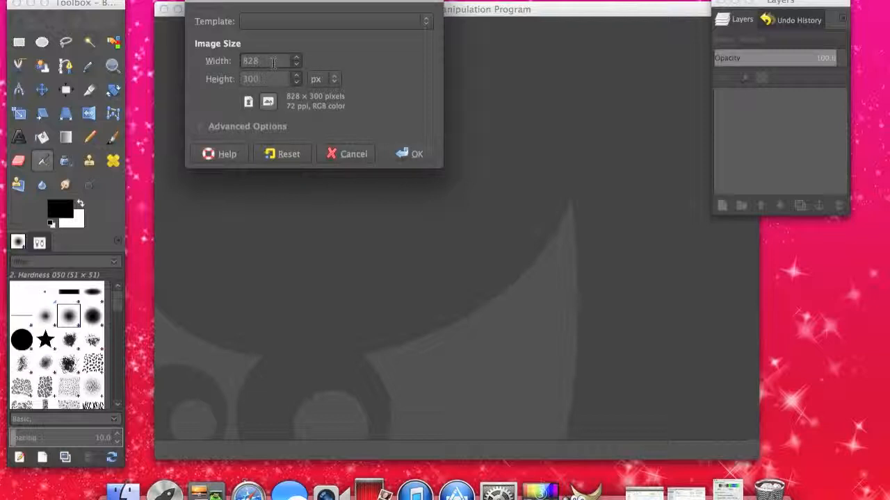
{"action": "left_click", "coordinate": [411, 154]}
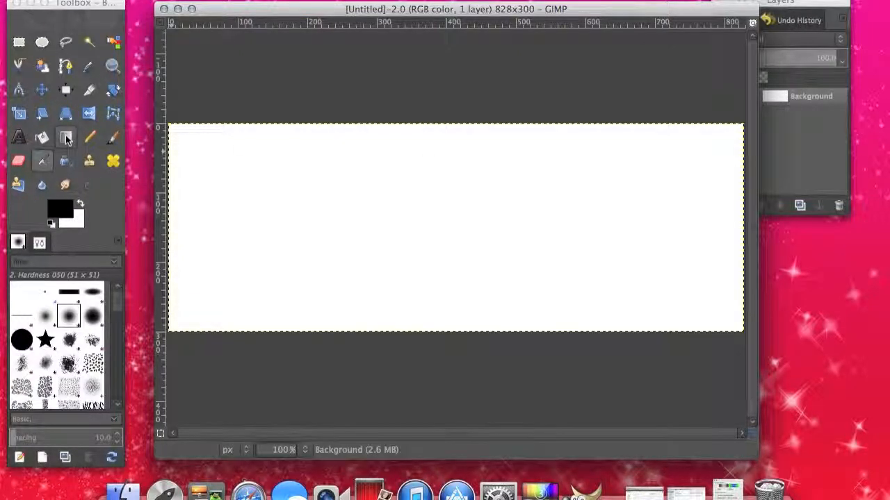
Fill the whole canvas with black (000000) using Bucket Fill
{"action": "left_click", "coordinate": [41, 137]}
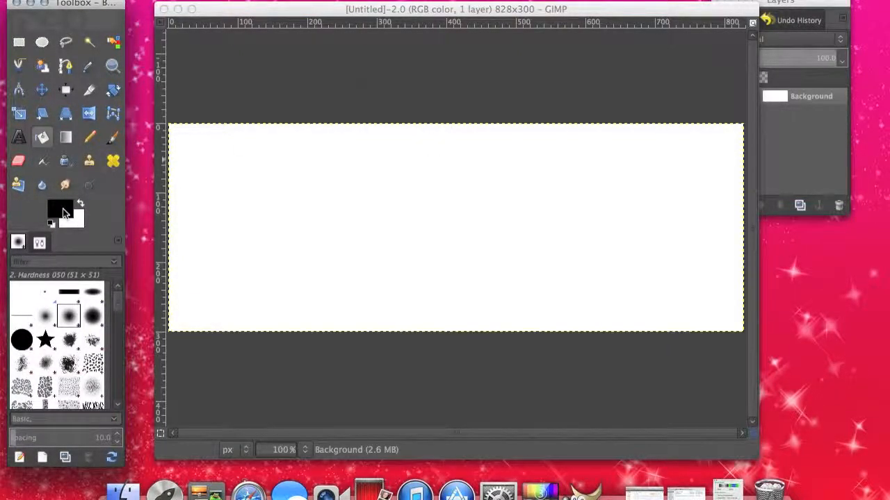
{"action": "left_click", "coordinate": [61, 210]}
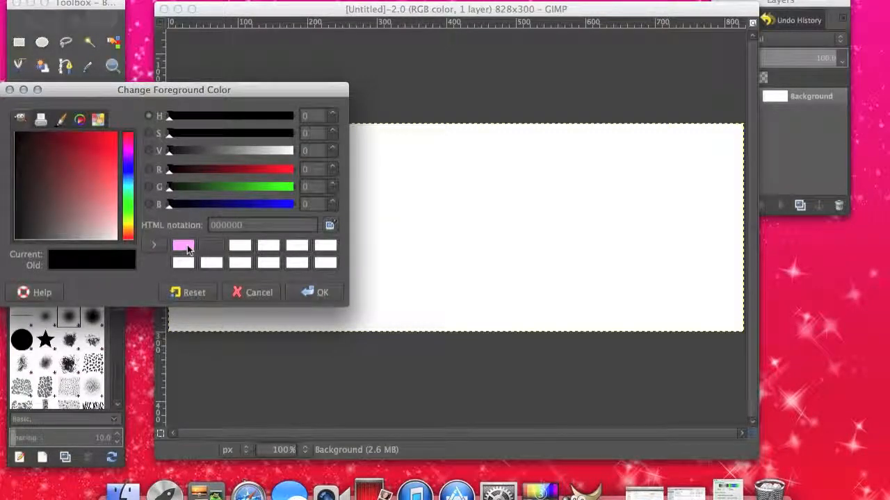
{"action": "left_click", "coordinate": [296, 291]}
{"action": "left_click", "coordinate": [299, 211]}
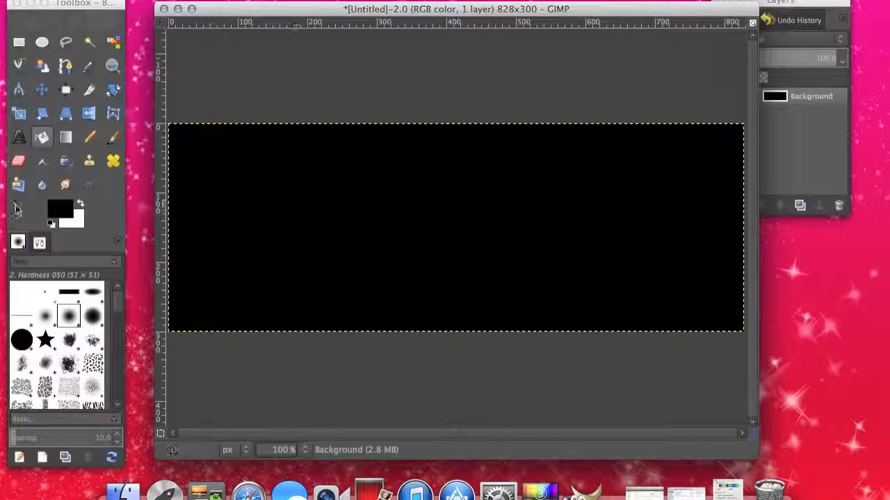
Apply a black-to-white gradient running from the canvas's upper-left edge down past its lower edge
{"action": "left_click", "coordinate": [65, 138]}
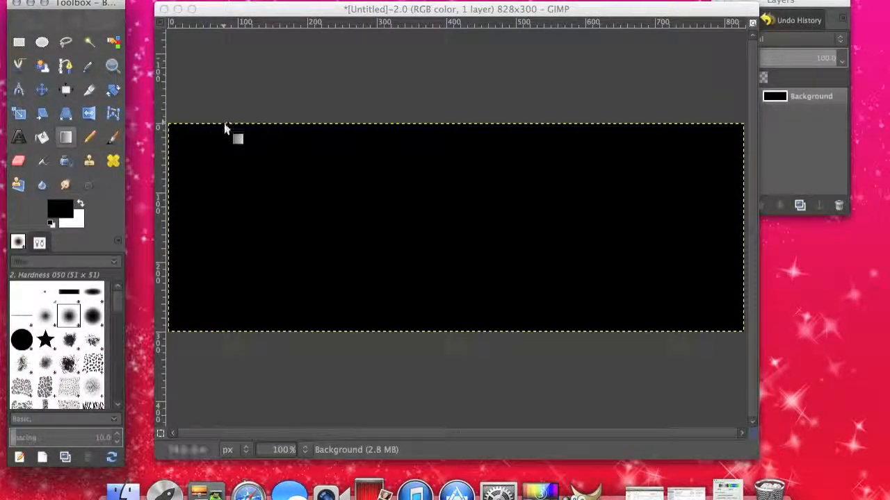
{"action": "left_click_drag", "start_coordinate": [223, 123], "coordinate": [306, 439]}
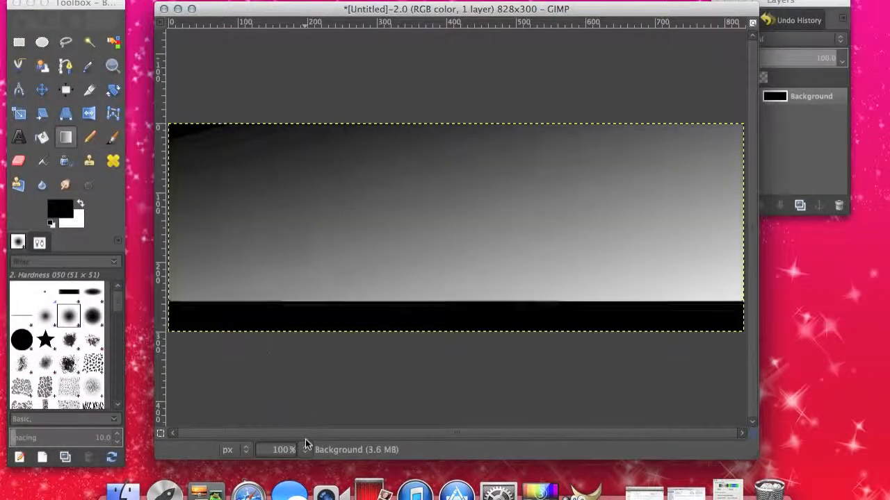
Stamp the AnimalPrints_1 brush in black at size 346.81 three times side by side across the canvas with the Paintbrush
{"action": "left_click", "coordinate": [98, 362]}
{"action": "left_click", "coordinate": [113, 137]}
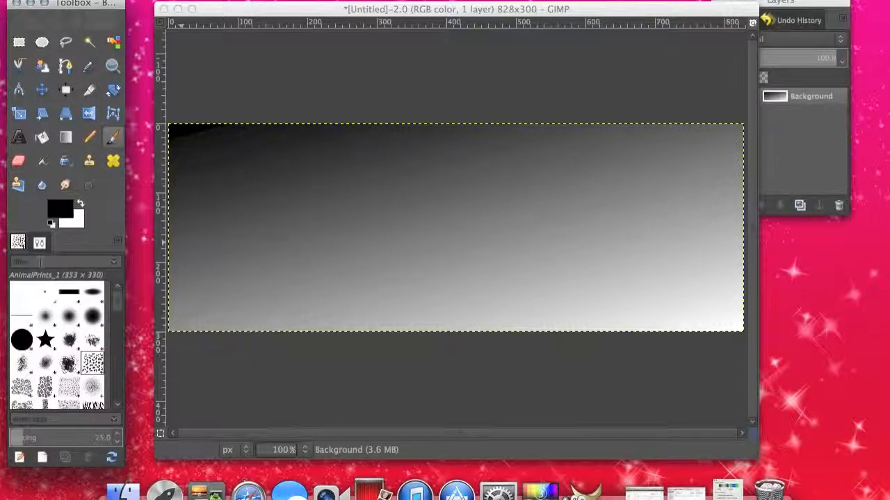
{"action": "left_click", "coordinate": [40, 243]}
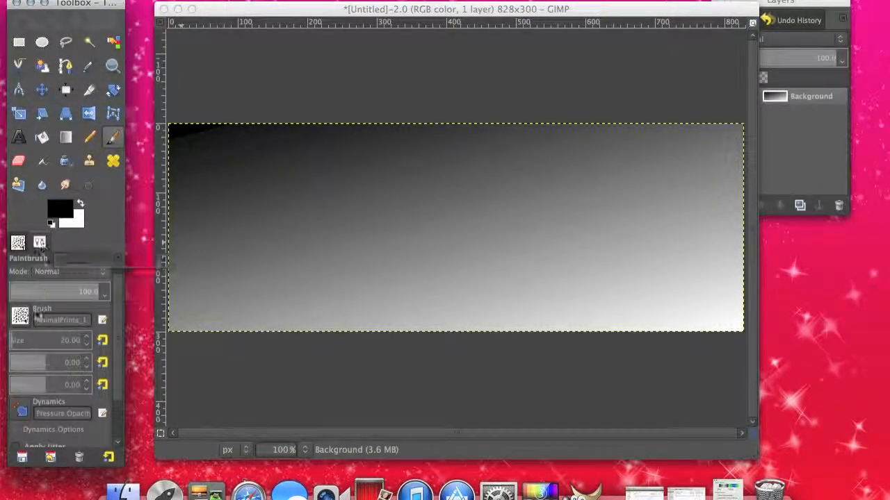
{"action": "left_click_drag", "start_coordinate": [15, 340], "coordinate": [35, 340]}
{"action": "left_click", "coordinate": [216, 226]}
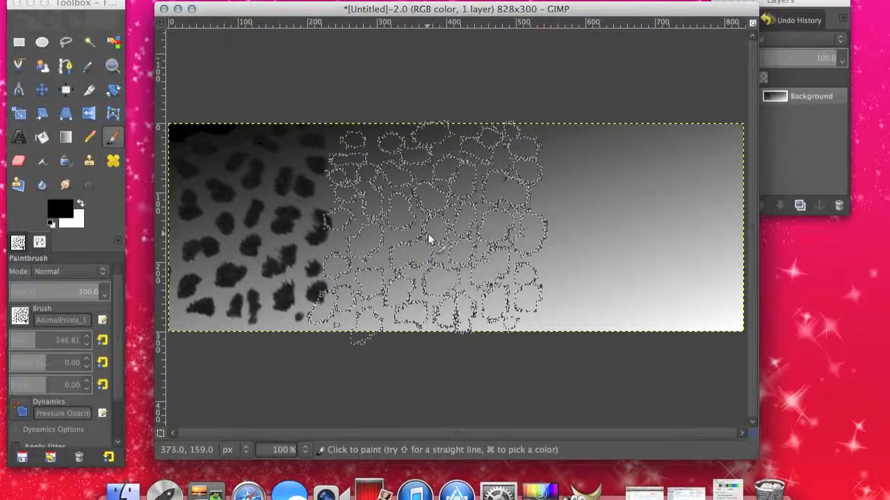
{"action": "left_click", "coordinate": [431, 236]}
{"action": "left_click", "coordinate": [629, 233]}
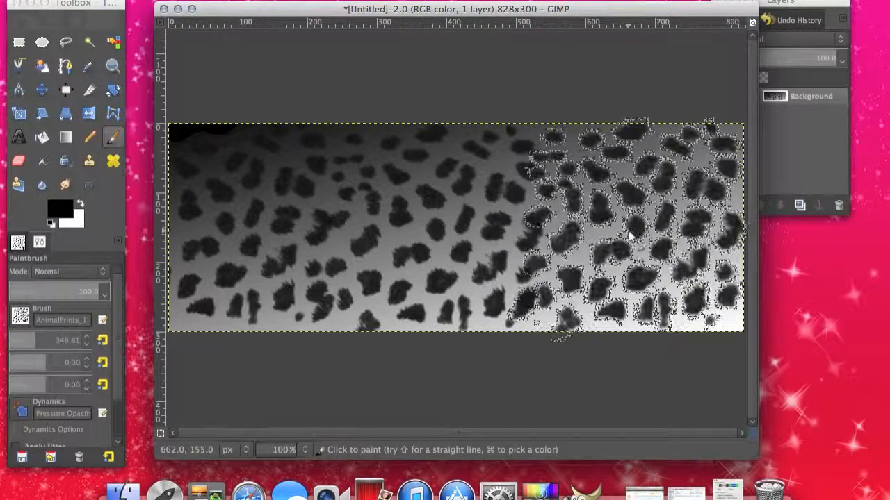
Add the text "Angelic Glitter" in the Silom font within a text box about 694 × 218 px on the canvas
{"action": "left_click", "coordinate": [18, 137]}
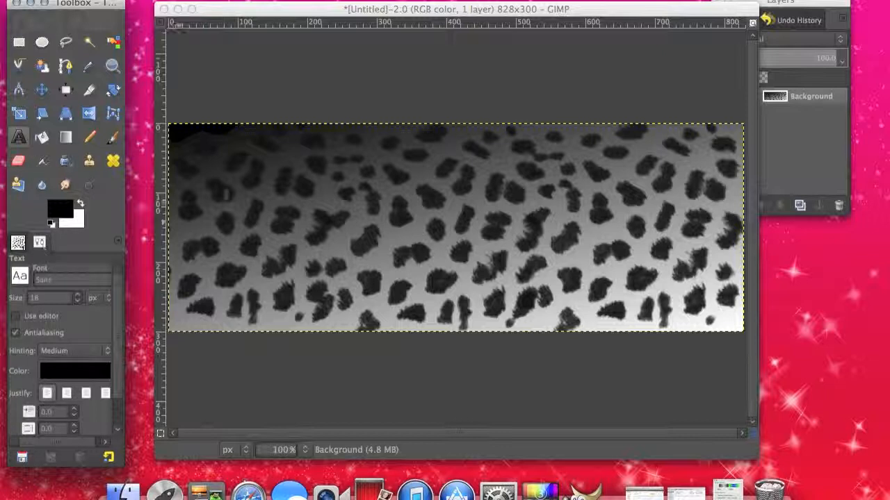
{"action": "left_click", "coordinate": [20, 276]}
{"action": "scroll", "coordinate": [36, 369], "scroll_direction": "down", "scroll_amount": 4}
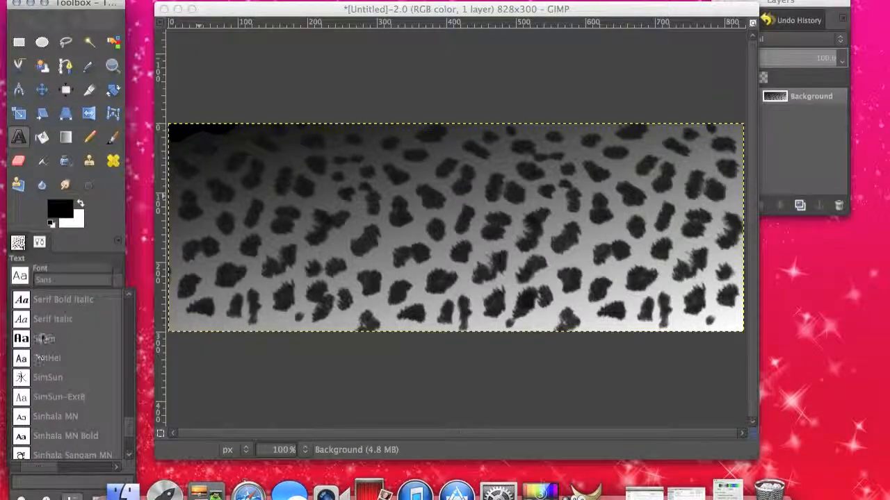
{"action": "left_click", "coordinate": [40, 338]}
{"action": "left_click_drag", "start_coordinate": [187, 161], "coordinate": [670, 312]}
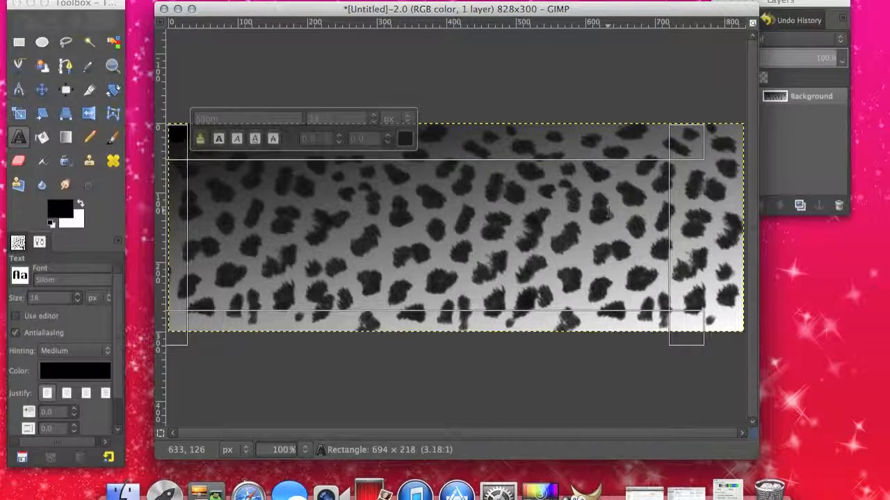
{"action": "type", "text": "Ange"}
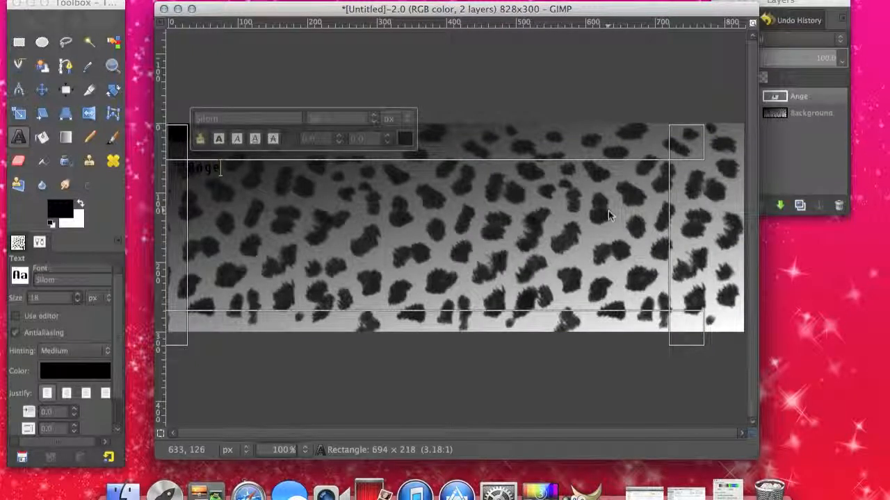
{"action": "type", "text": "lic Giitter"}
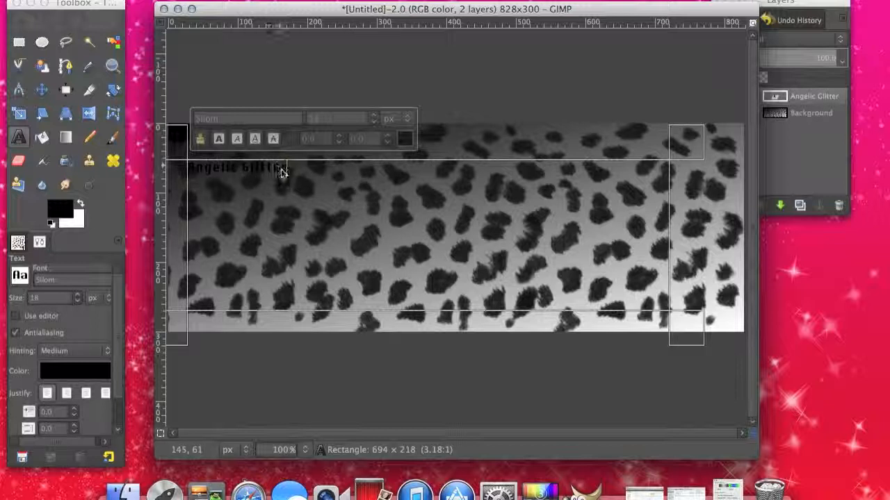
Enlarge the whole "Angelic Glitter" text so its two lines fill the canvas height without running past the lower edge
{"action": "left_click_drag", "start_coordinate": [288, 172], "coordinate": [186, 169]}
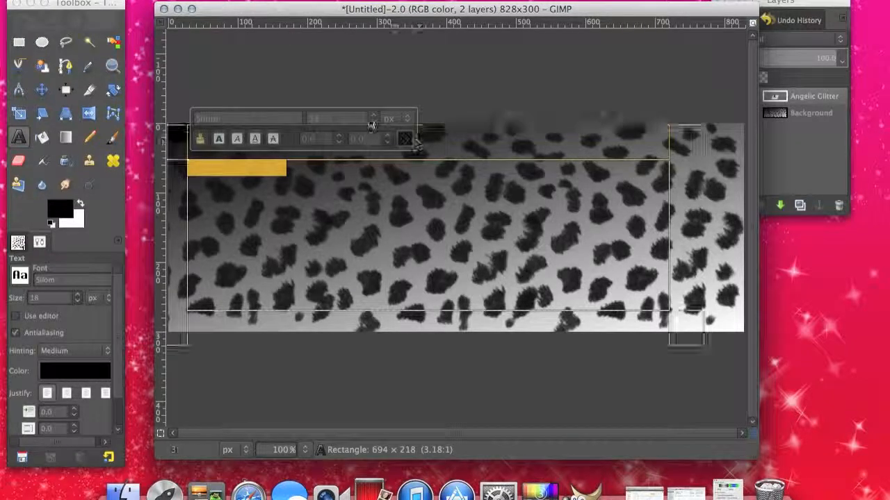
{"action": "left_click", "coordinate": [371, 114]}
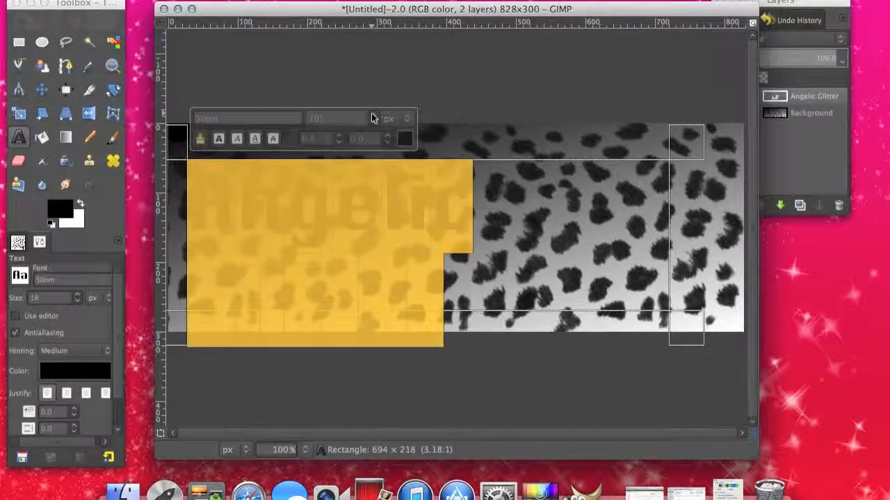
{"action": "left_click", "coordinate": [375, 121]}
{"action": "left_click", "coordinate": [374, 121]}
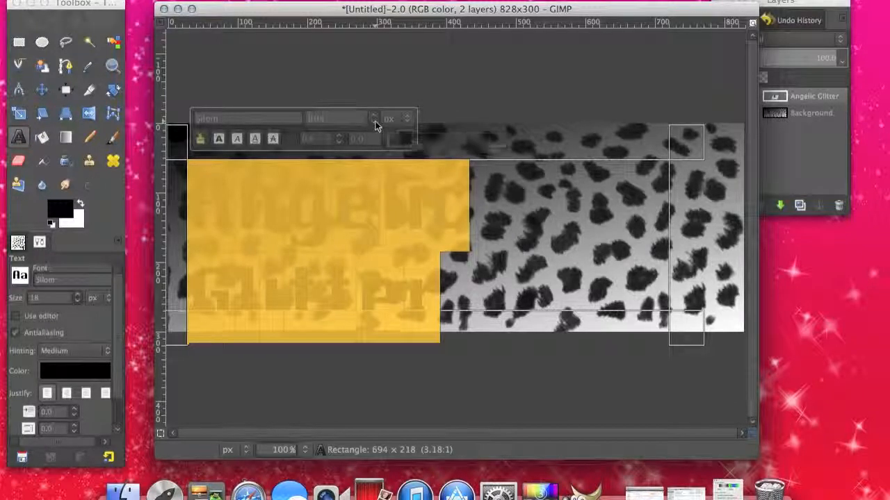
{"action": "left_click", "coordinate": [375, 121]}
{"action": "left_click", "coordinate": [375, 122]}
{"action": "left_click", "coordinate": [374, 122]}
{"action": "left_click", "coordinate": [375, 123]}
{"action": "left_click", "coordinate": [375, 123]}
{"action": "left_click", "coordinate": [375, 122]}
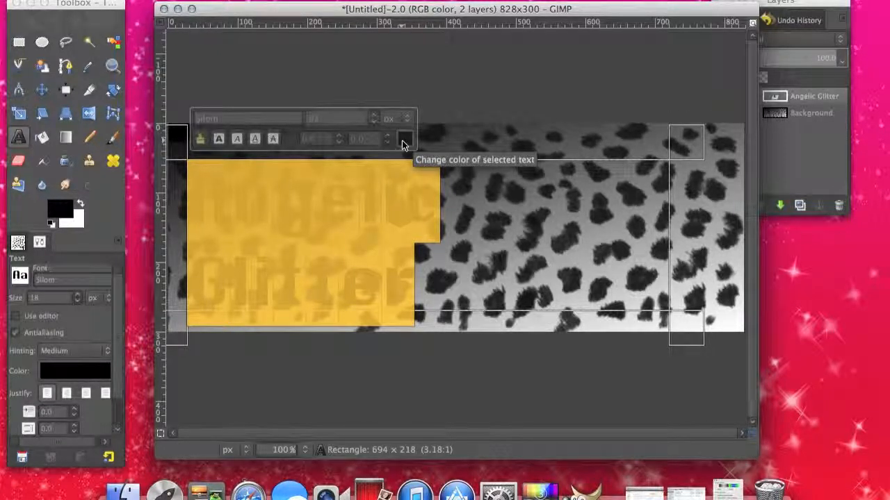
Change the color of the selected "Angelic Glitter" title text to white (ffffff)
{"action": "left_click", "coordinate": [402, 141]}
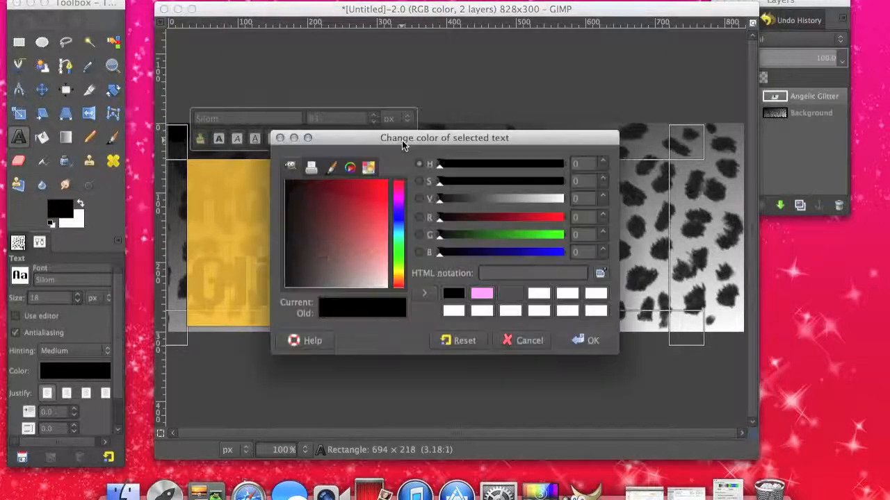
{"action": "left_click", "coordinate": [542, 294]}
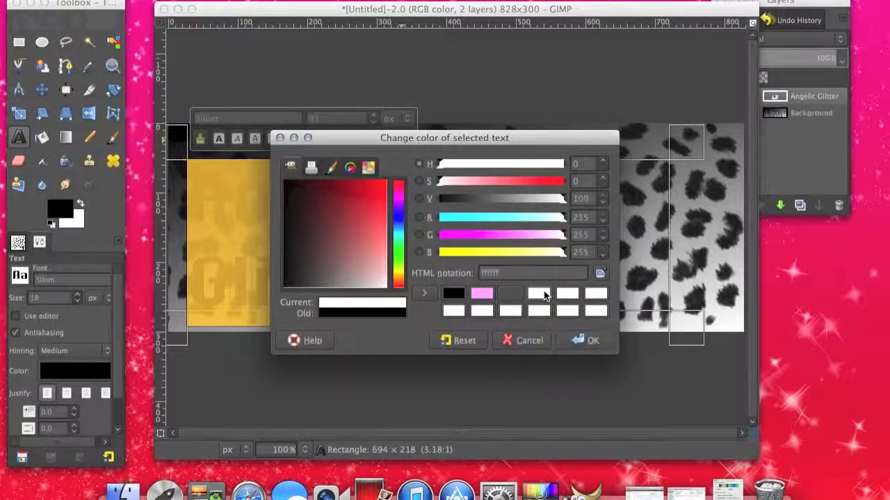
{"action": "left_click", "coordinate": [584, 340]}
{"action": "left_click", "coordinate": [539, 233]}
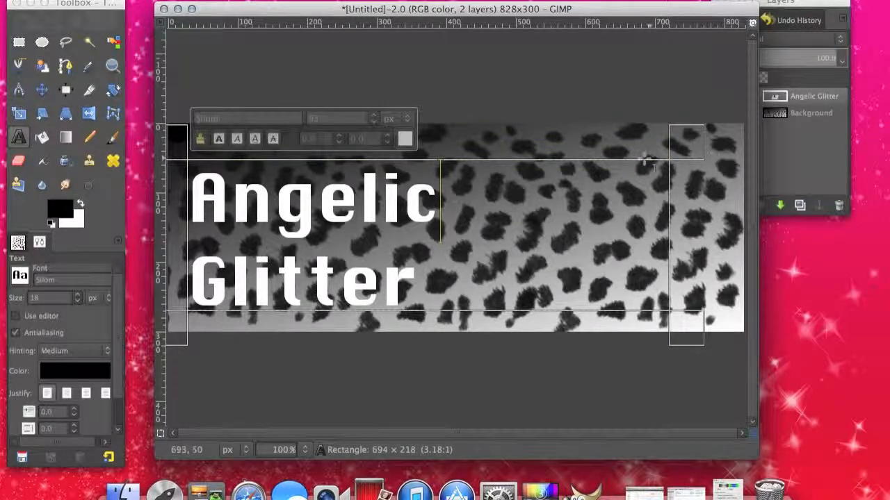
{"action": "left_click", "coordinate": [707, 210]}
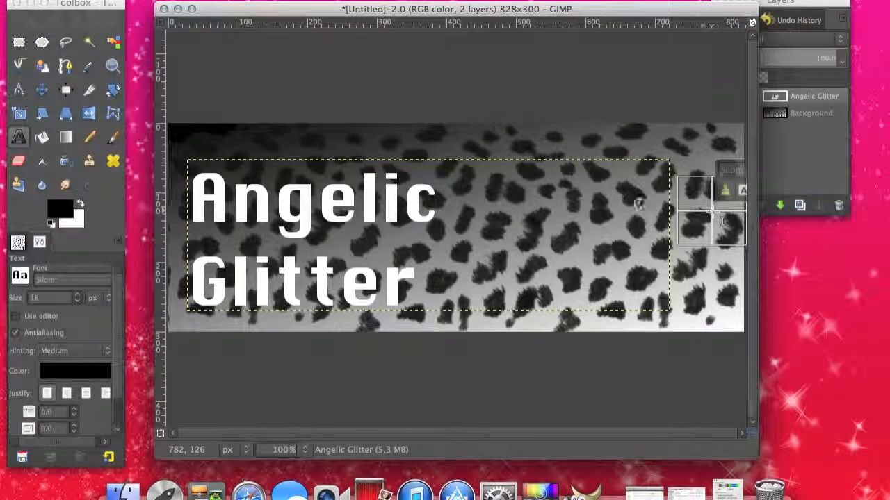
Erase zebra stripes through both lines of the title text with the Eraser, using the AnimalPrints_17 brush at size 346.81
{"action": "left_click", "coordinate": [112, 138]}
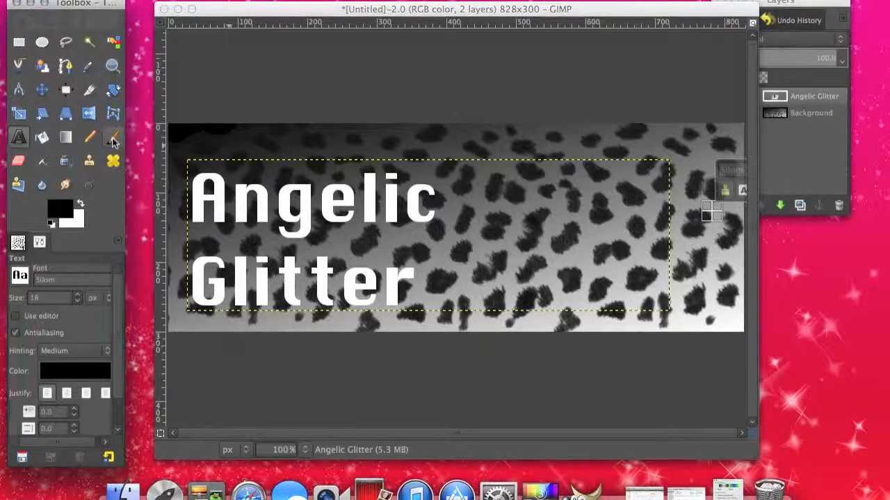
{"action": "left_click", "coordinate": [18, 161]}
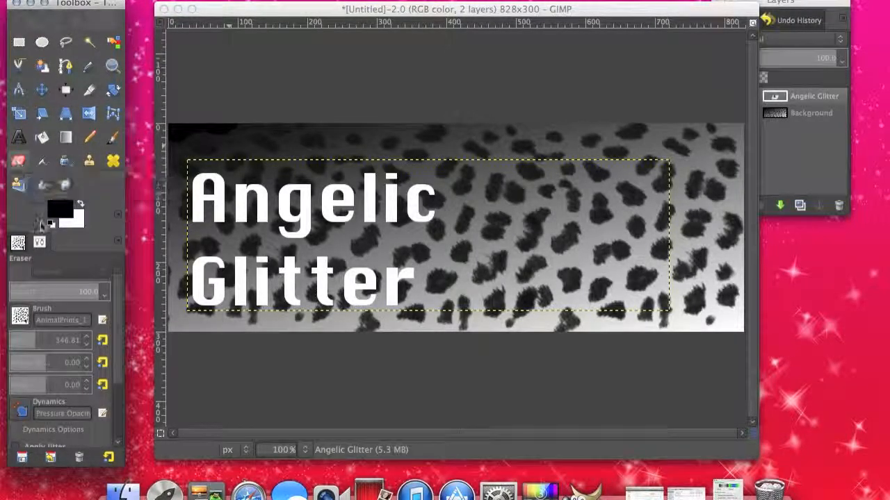
{"action": "left_click", "coordinate": [17, 242]}
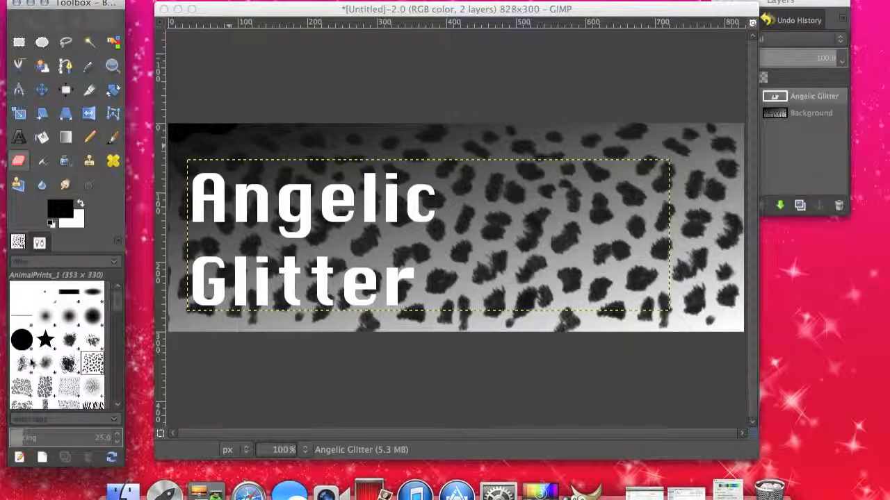
{"action": "scroll", "coordinate": [32, 361], "scroll_direction": "down", "scroll_amount": 5}
{"action": "scroll", "coordinate": [31, 361], "scroll_direction": "up", "scroll_amount": 5}
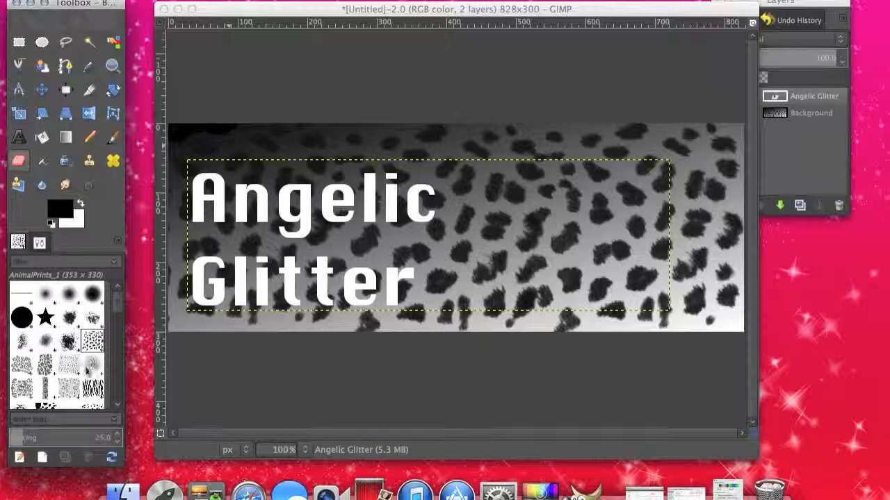
{"action": "left_click", "coordinate": [92, 388]}
{"action": "left_click", "coordinate": [361, 229]}
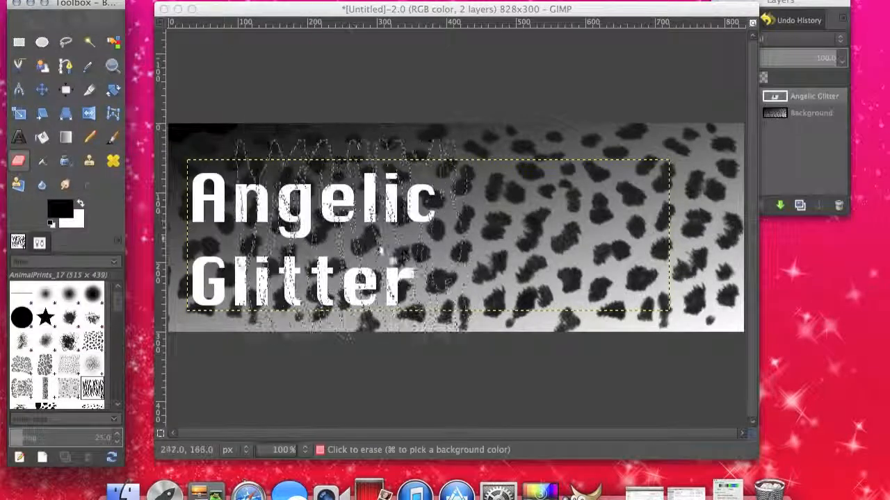
{"action": "left_click", "coordinate": [369, 233]}
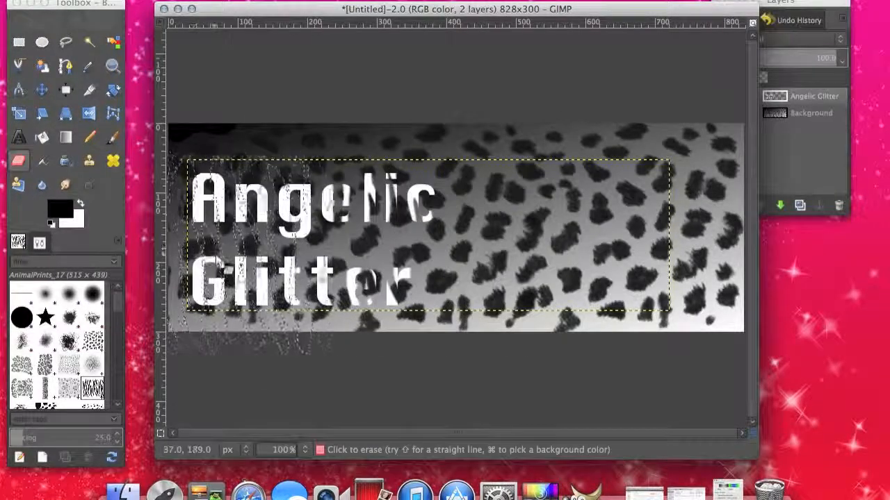
{"action": "left_click", "coordinate": [205, 259]}
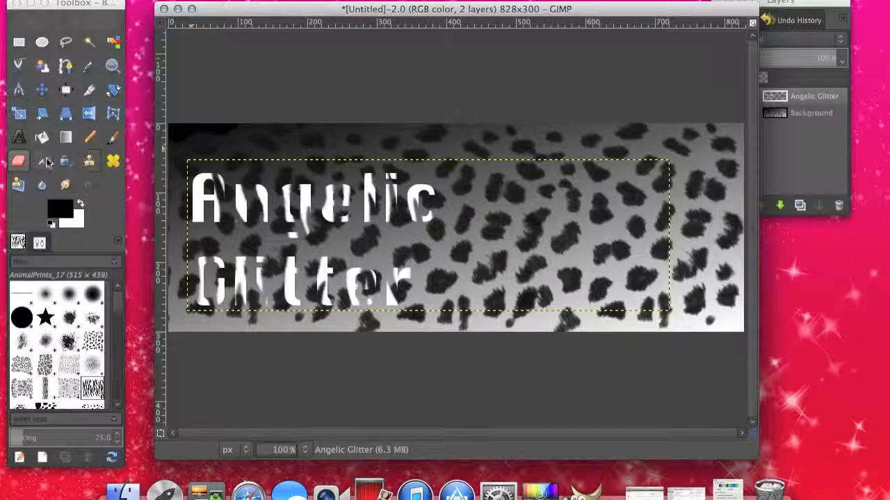
Add a new transparent 828 × 300 px layer above the Angelic Glitter layer
{"action": "right_click", "coordinate": [825, 99]}
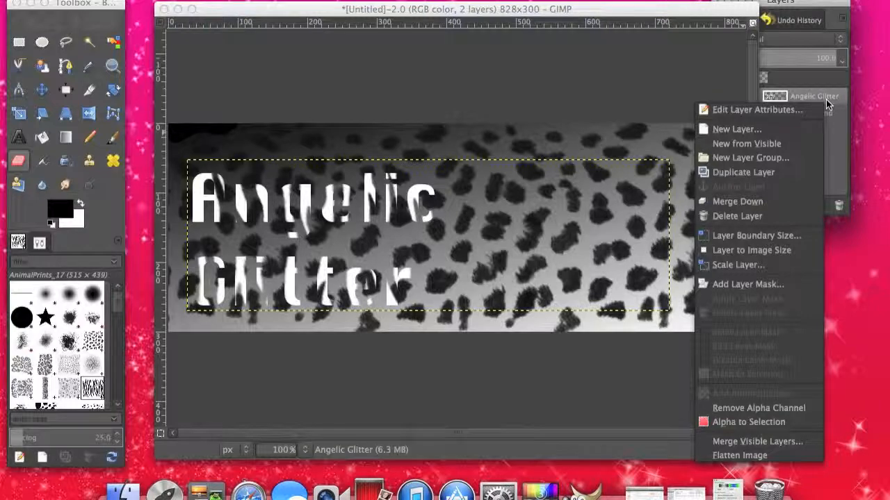
{"action": "left_click", "coordinate": [806, 129]}
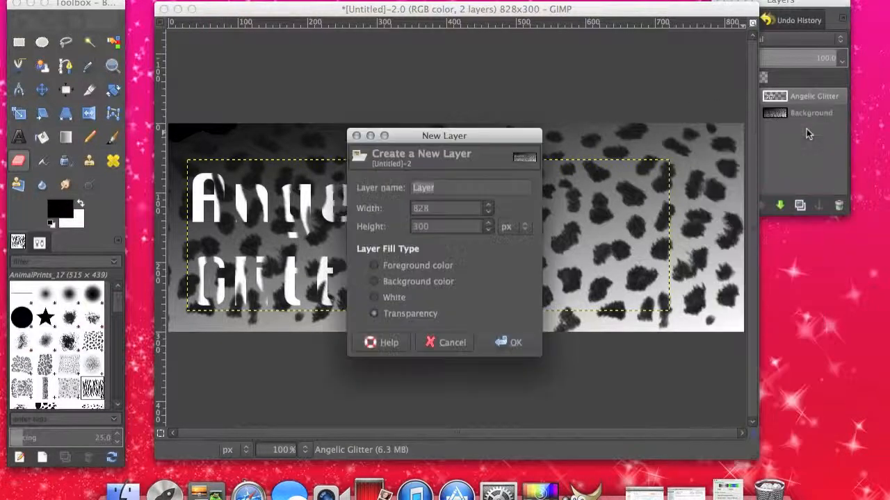
{"action": "left_click", "coordinate": [511, 343]}
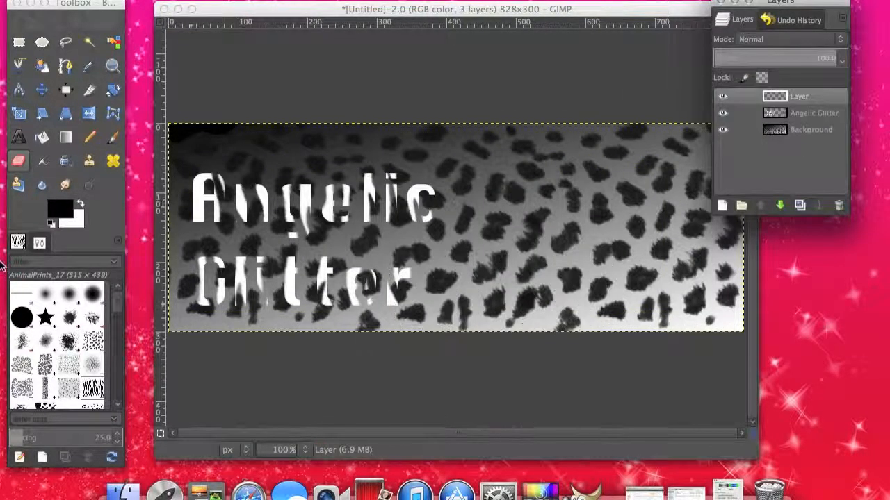
Stamp a black heart beside the title with the Paintbrush, using the HeartsII_10 brush at size 241.14 and angle 20.77
{"action": "scroll", "coordinate": [66, 370], "scroll_direction": "down", "scroll_amount": 10}
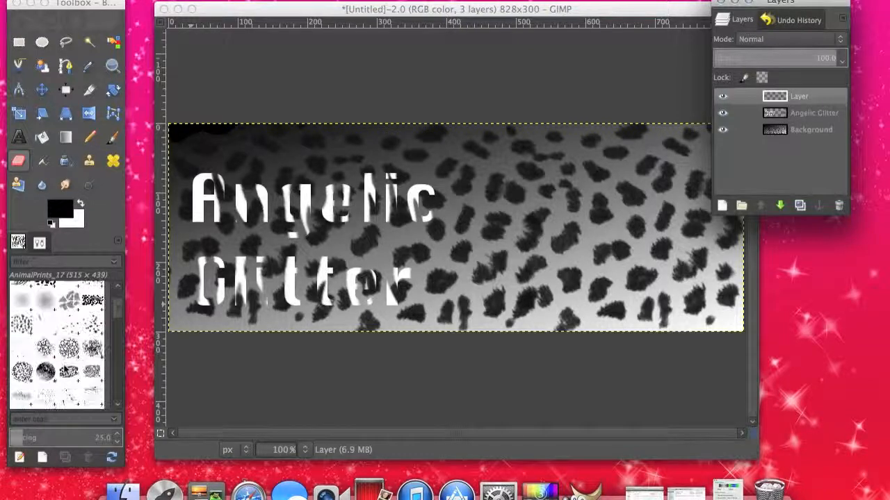
{"action": "scroll", "coordinate": [65, 369], "scroll_direction": "down", "scroll_amount": 2}
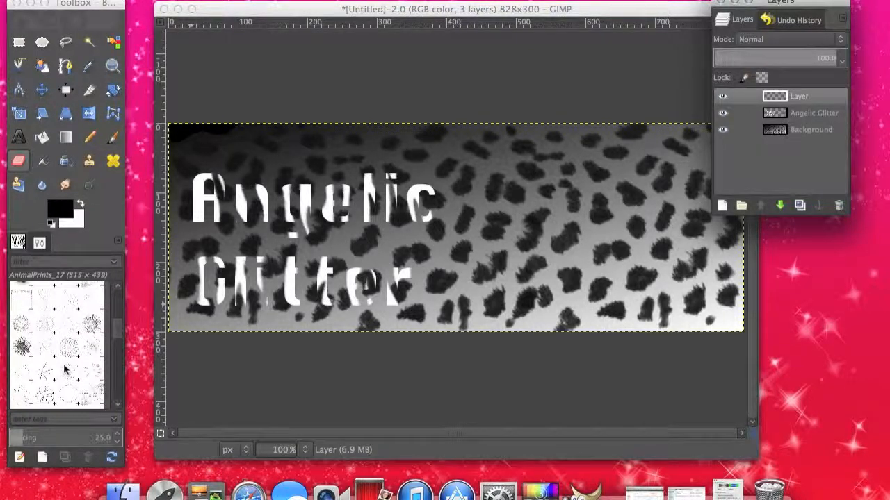
{"action": "scroll", "coordinate": [65, 370], "scroll_direction": "down", "scroll_amount": 3}
{"action": "left_click", "coordinate": [67, 366]}
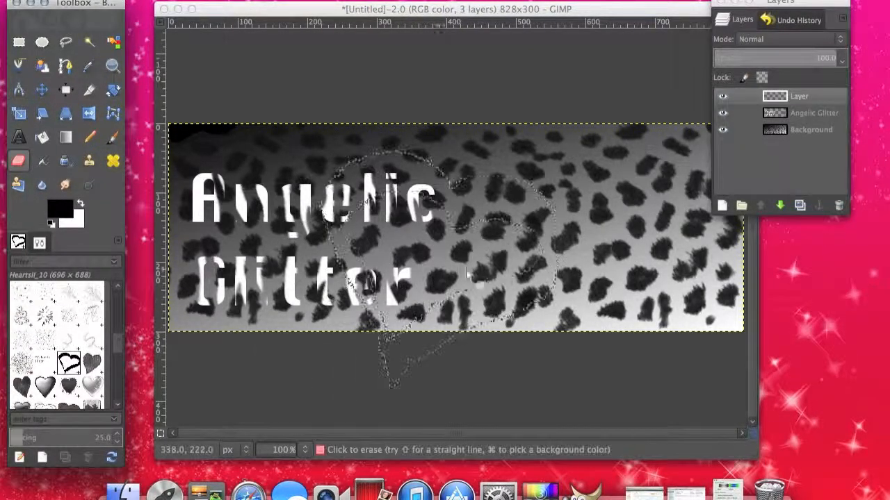
{"action": "left_click", "coordinate": [39, 243]}
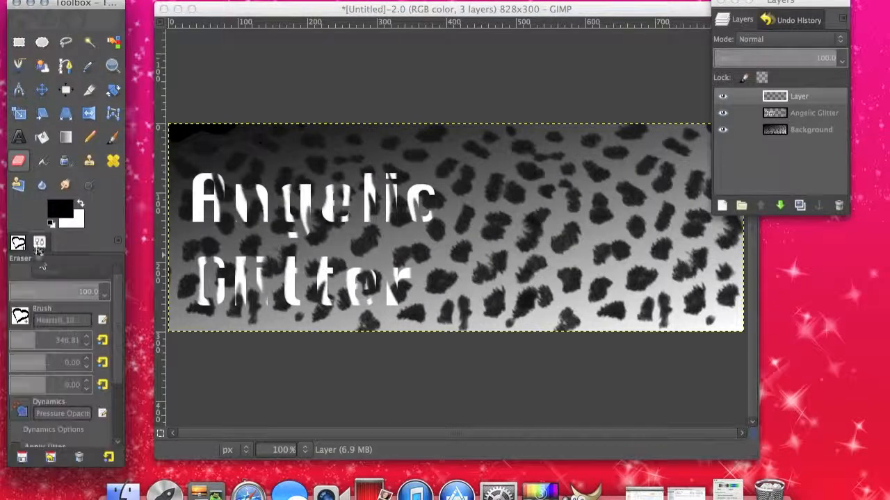
{"action": "left_click", "coordinate": [21, 341]}
{"action": "left_click_drag", "start_coordinate": [32, 340], "coordinate": [20, 342]}
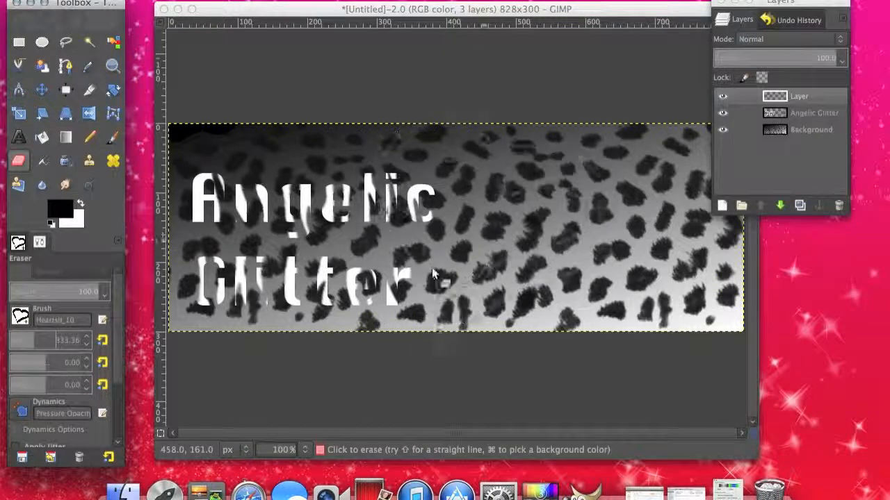
{"action": "left_click_drag", "start_coordinate": [28, 338], "coordinate": [21, 340]}
{"action": "left_click", "coordinate": [50, 380]}
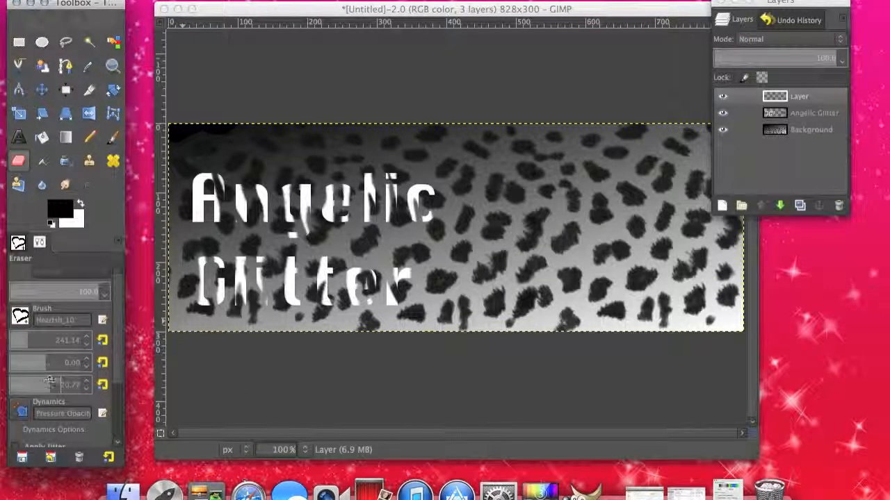
{"action": "left_click", "coordinate": [518, 258]}
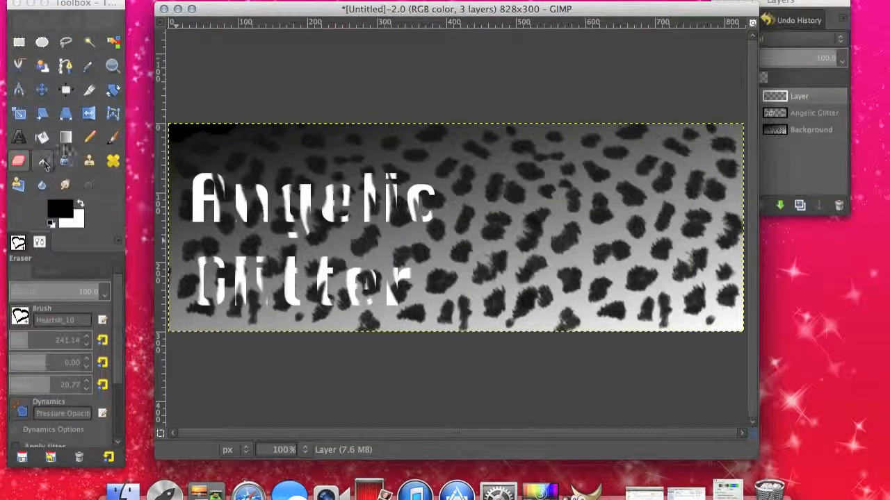
{"action": "left_click", "coordinate": [109, 138]}
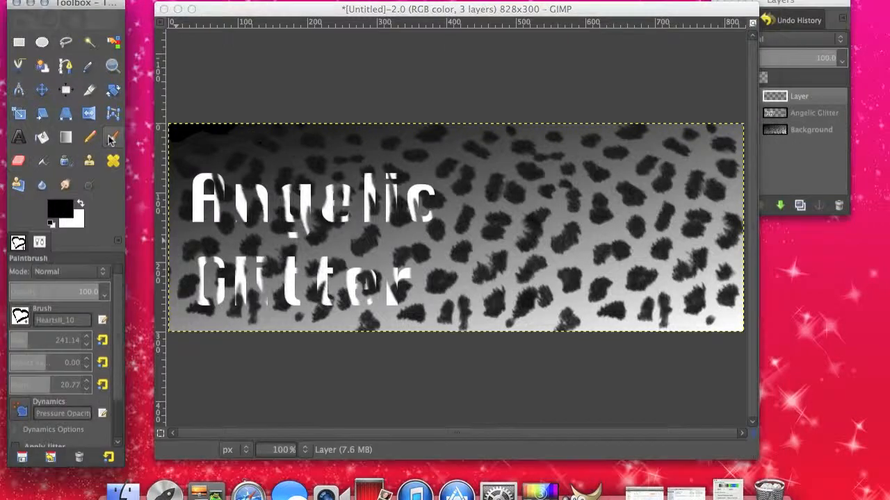
{"action": "left_click", "coordinate": [511, 249]}
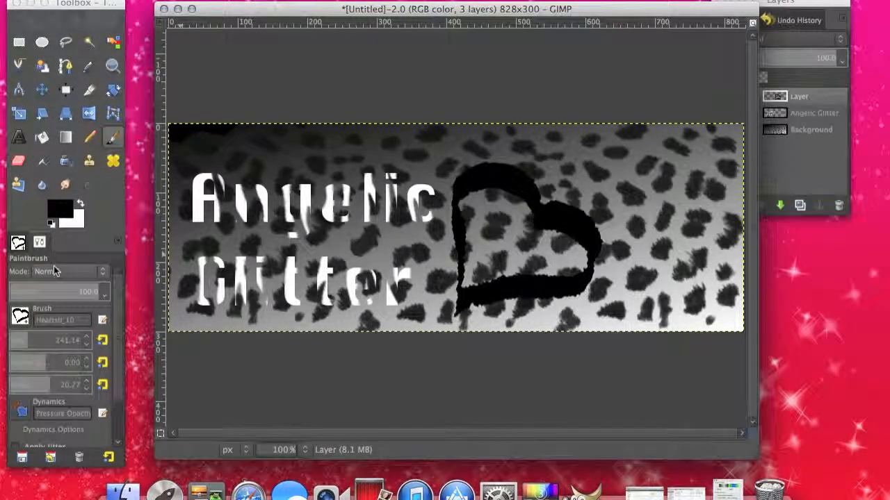
Stamp the Fireworks_19 brush in black over the animal print beyond the heart, near the canvas's right end
{"action": "left_click", "coordinate": [19, 246]}
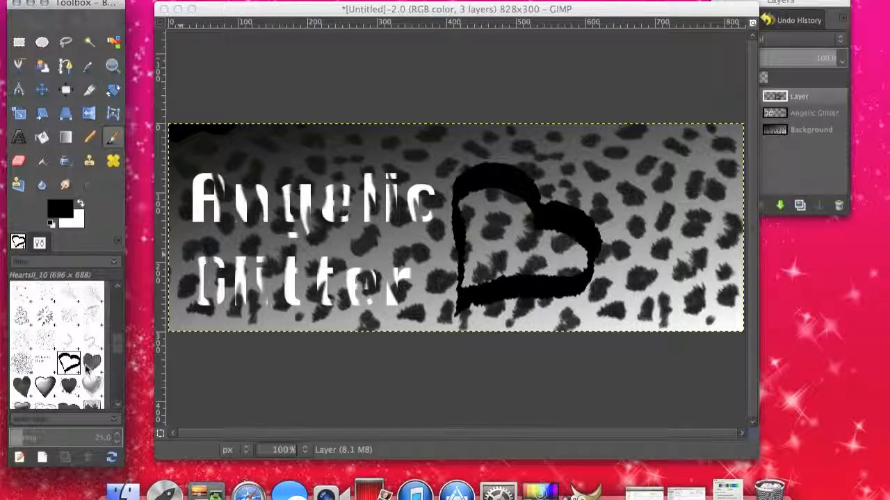
{"action": "scroll", "coordinate": [84, 367], "scroll_direction": "down", "scroll_amount": 5}
{"action": "scroll", "coordinate": [87, 370], "scroll_direction": "up", "scroll_amount": 3}
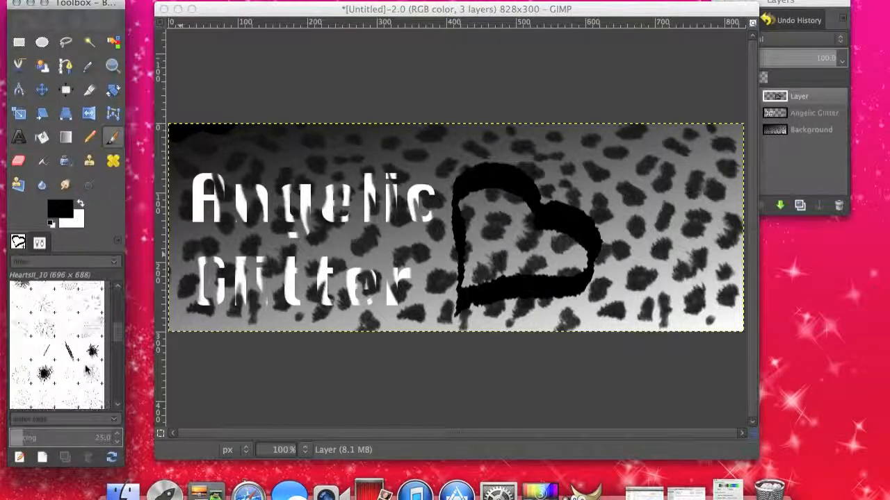
{"action": "left_click", "coordinate": [25, 308]}
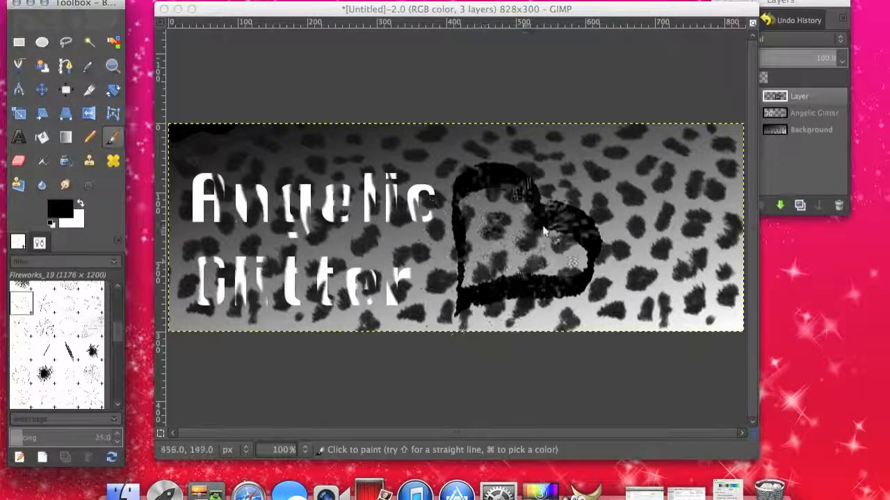
{"action": "left_click", "coordinate": [655, 206]}
{"action": "left_click", "coordinate": [381, 301]}
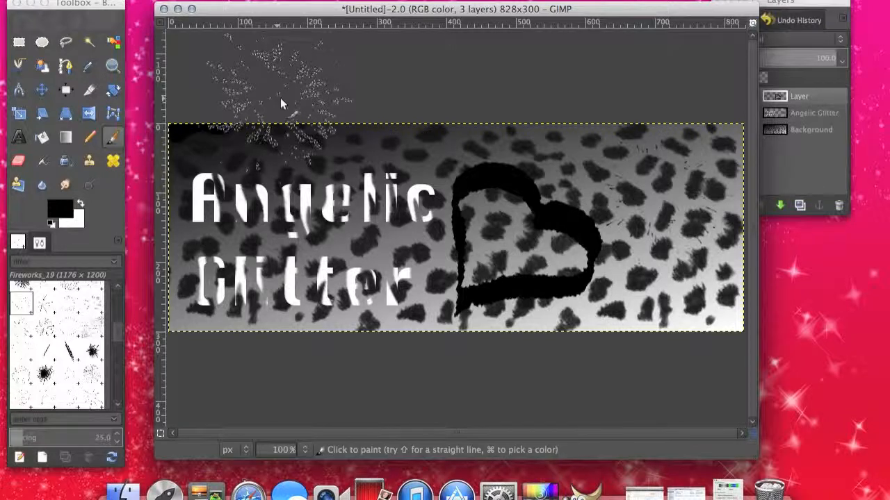
{"action": "left_click", "coordinate": [385, 0]}
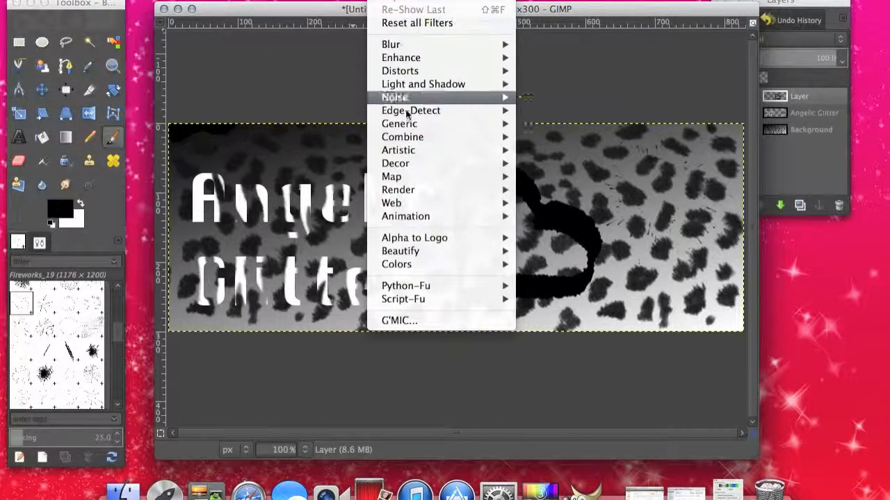
{"action": "mouse_move", "coordinate": [411, 171]}
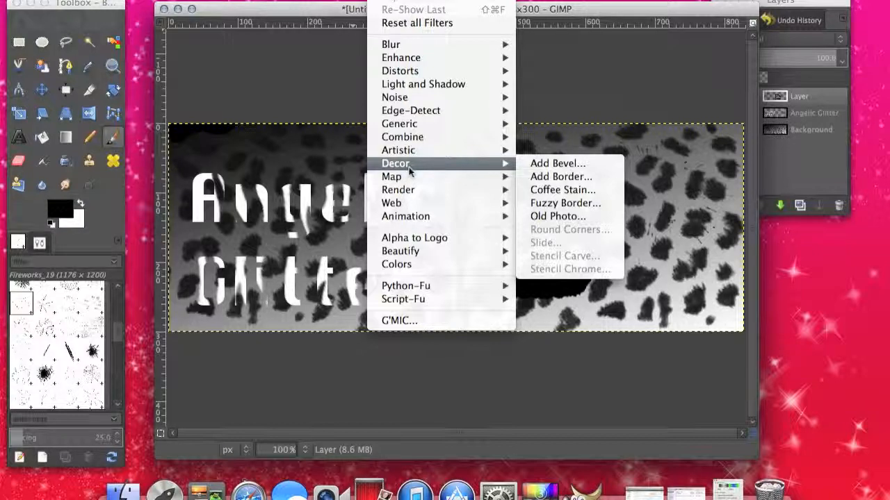
{"action": "left_click", "coordinate": [648, 3]}
{"action": "left_click", "coordinate": [661, 9]}
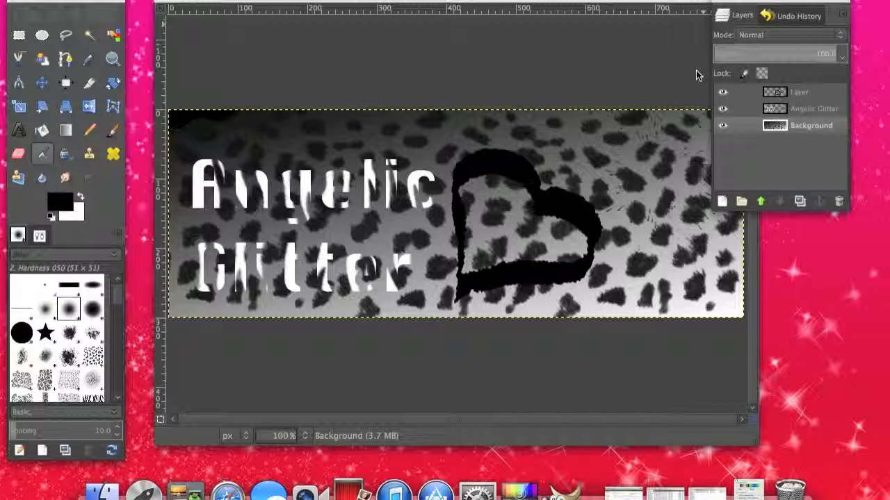
Flatten the header image into a single Background layer
{"action": "right_click", "coordinate": [799, 130]}
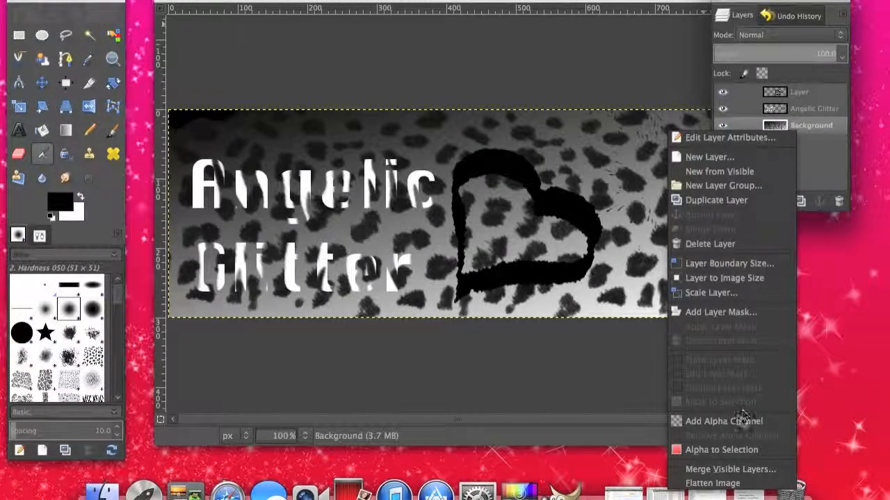
{"action": "left_click", "coordinate": [736, 483]}
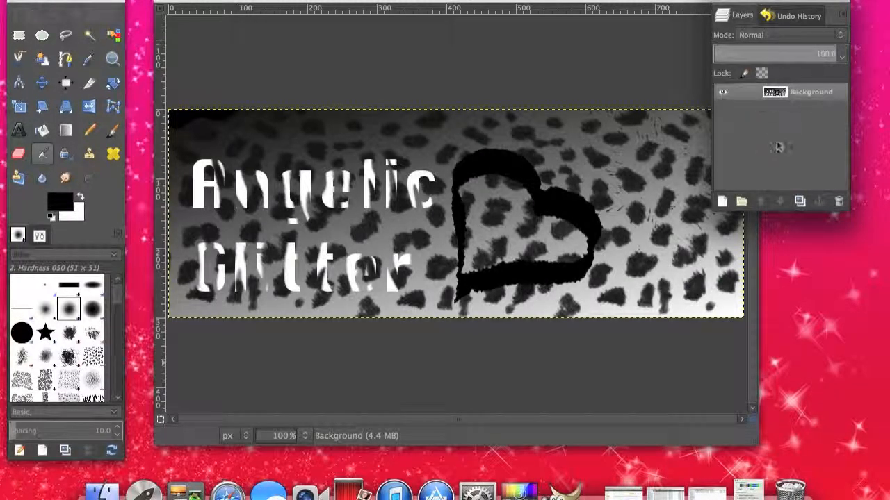
Apply Round Corners to a copy of the header with edge radius 15, drop shadow offsets 8, blur radius 15 and an added background
{"action": "left_click", "coordinate": [402, 3]}
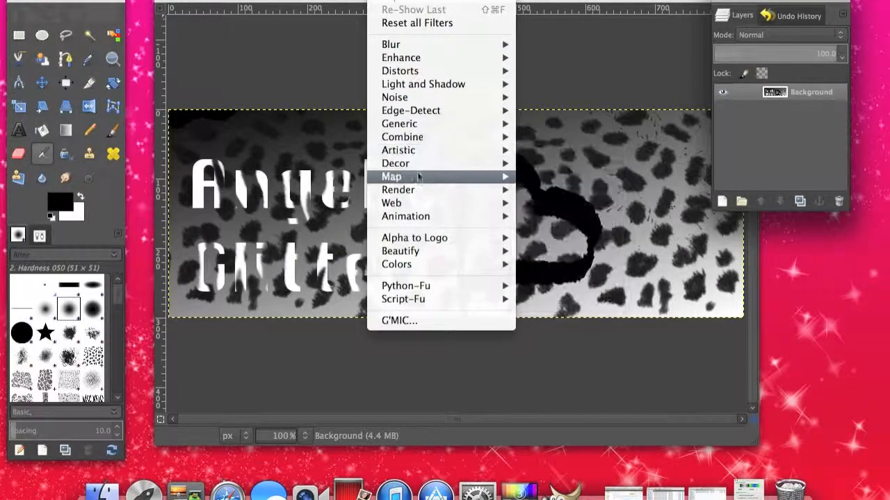
{"action": "mouse_move", "coordinate": [415, 164]}
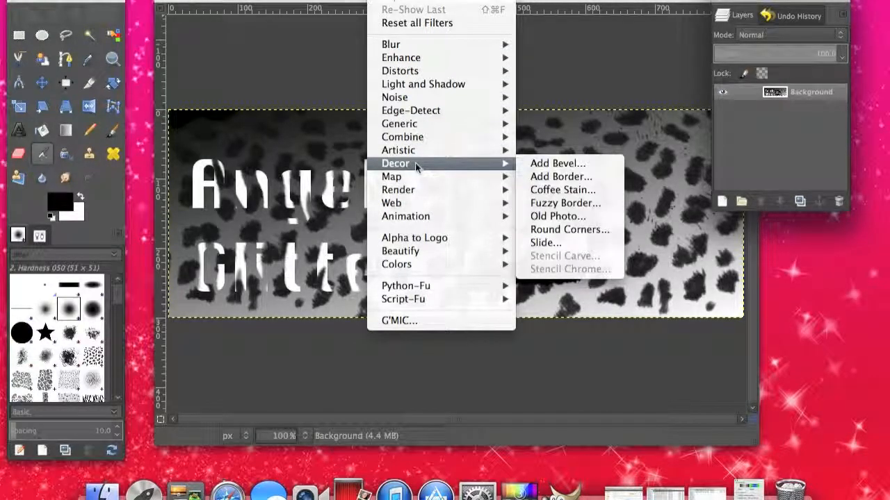
{"action": "left_click", "coordinate": [566, 230]}
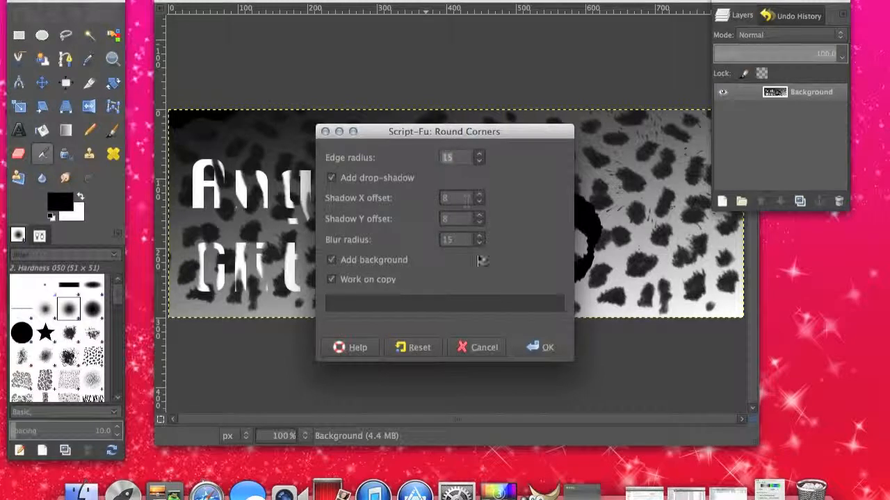
{"action": "left_click", "coordinate": [545, 347]}
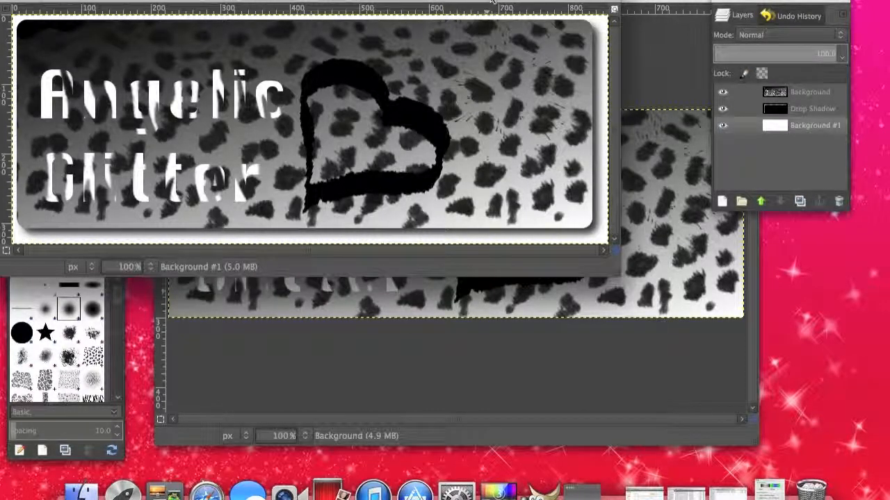
{"action": "left_click_drag", "start_coordinate": [490, 4], "coordinate": [558, 19]}
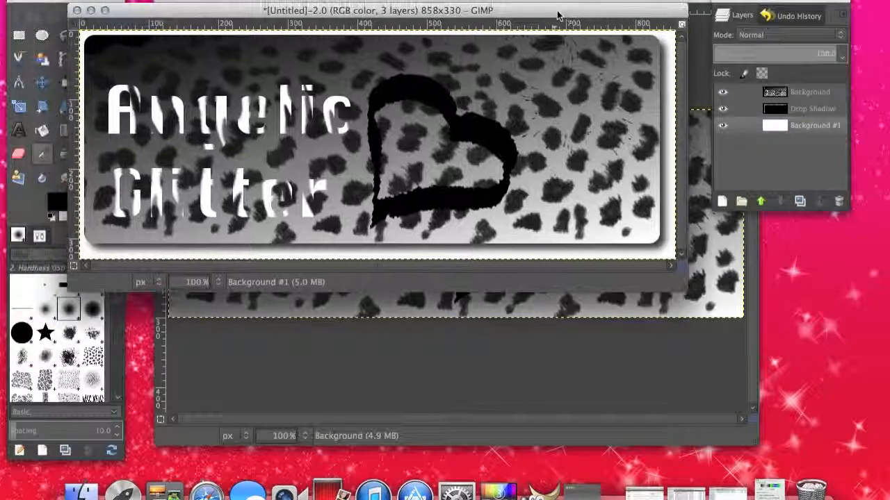
Hide the white Background #1 and Drop Shadow layers to preview the rounded header without them, and show both again
{"action": "left_click", "coordinate": [724, 127]}
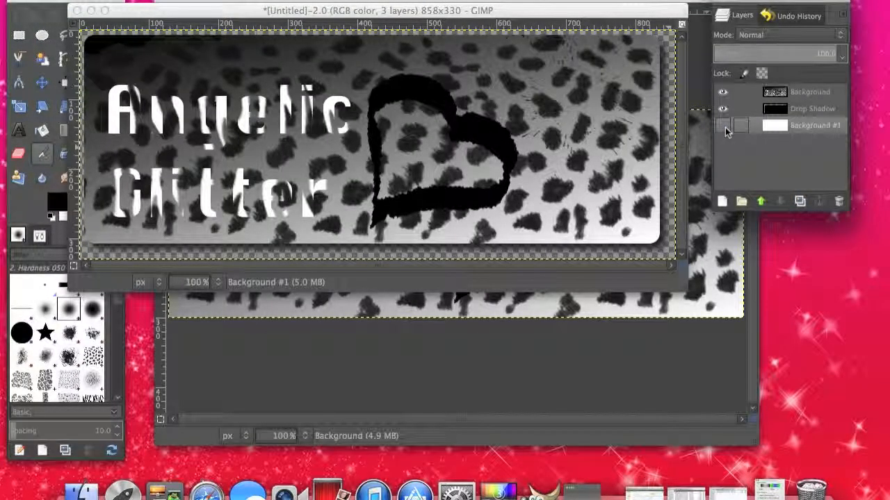
{"action": "left_click", "coordinate": [722, 110]}
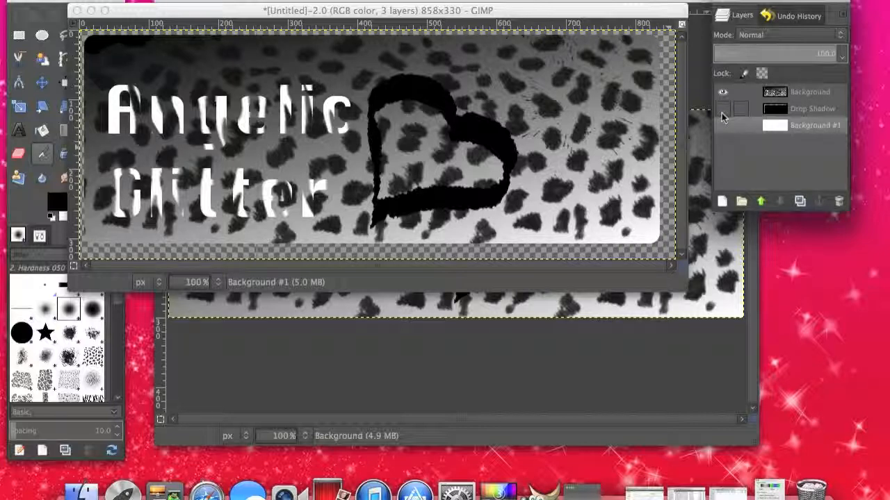
{"action": "left_click", "coordinate": [723, 109]}
{"action": "left_click", "coordinate": [723, 126]}
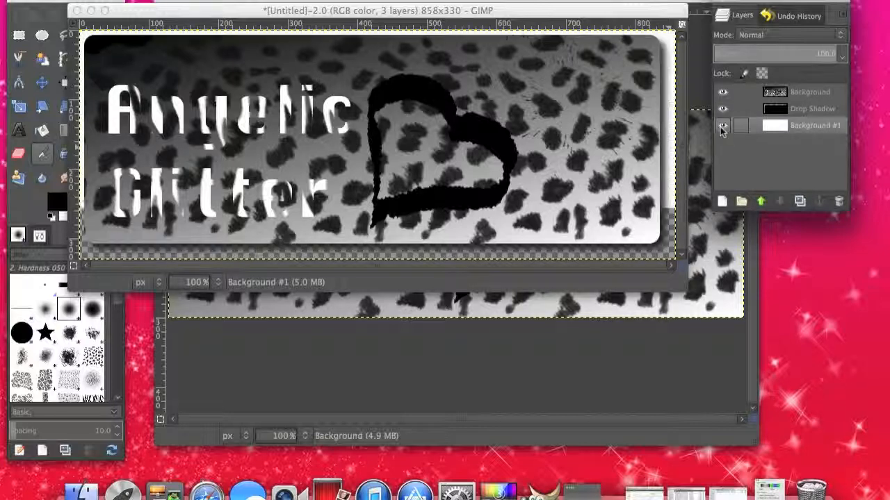
Delete the white Background #1 layer and the Drop Shadow layer from the rounded copy
{"action": "right_click", "coordinate": [791, 132]}
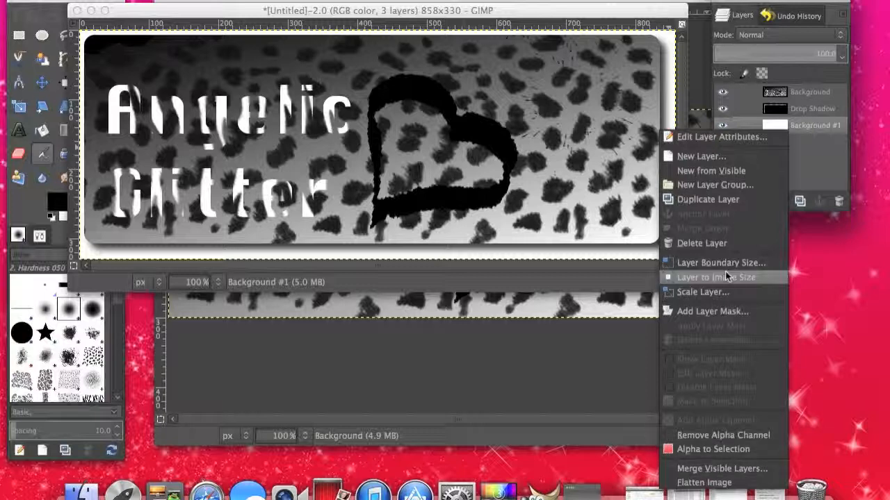
{"action": "left_click", "coordinate": [715, 243]}
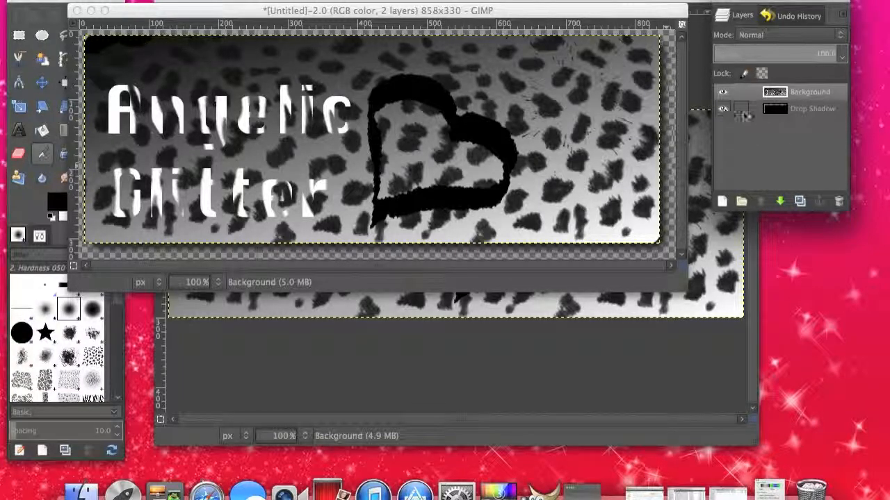
{"action": "right_click", "coordinate": [775, 114]}
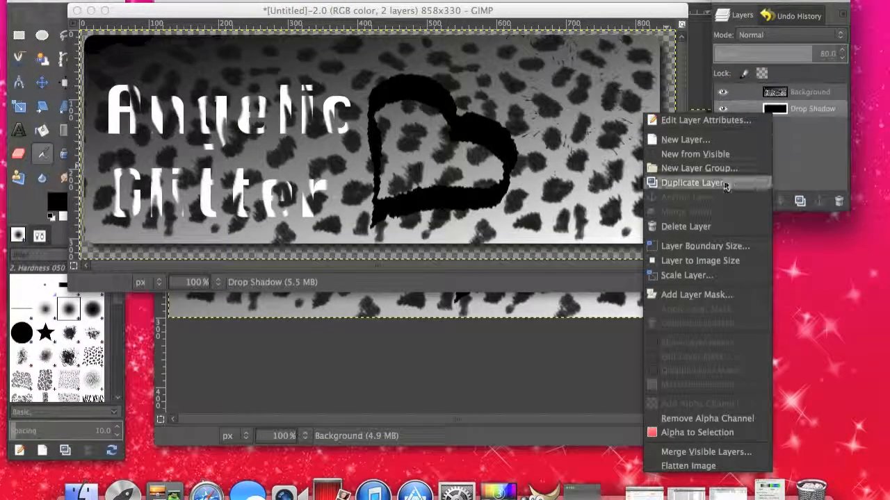
{"action": "left_click", "coordinate": [720, 228]}
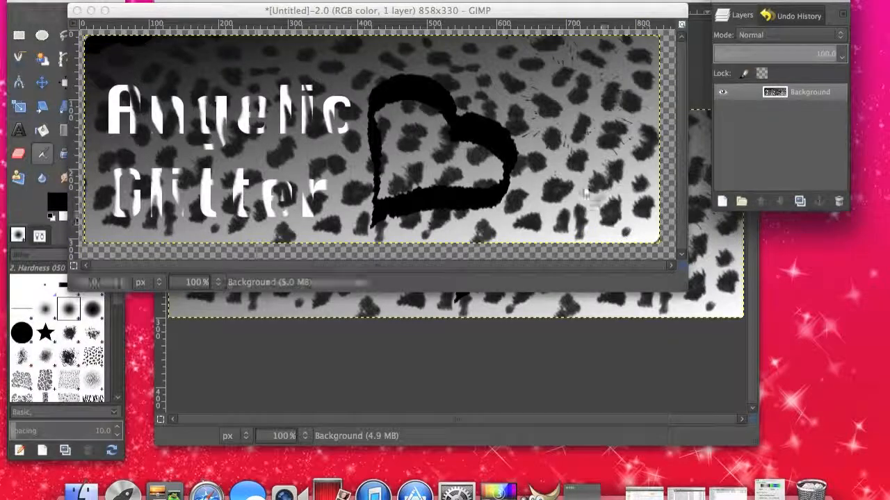
Export the rounded header to the Pictures folder as lalalala.png with Adam7 interlacing enabled
{"action": "left_click_drag", "start_coordinate": [557, 15], "coordinate": [618, 36]}
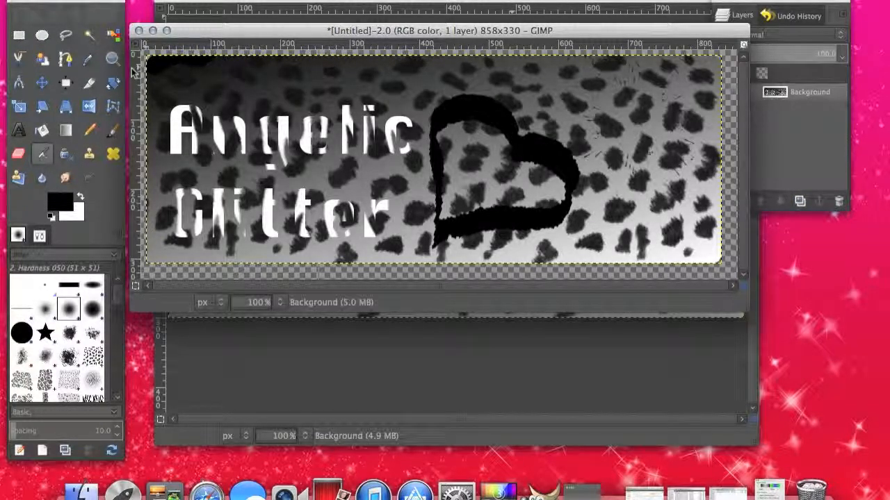
{"action": "left_click_drag", "start_coordinate": [196, 31], "coordinate": [154, 31]}
{"action": "left_click", "coordinate": [84, 1]}
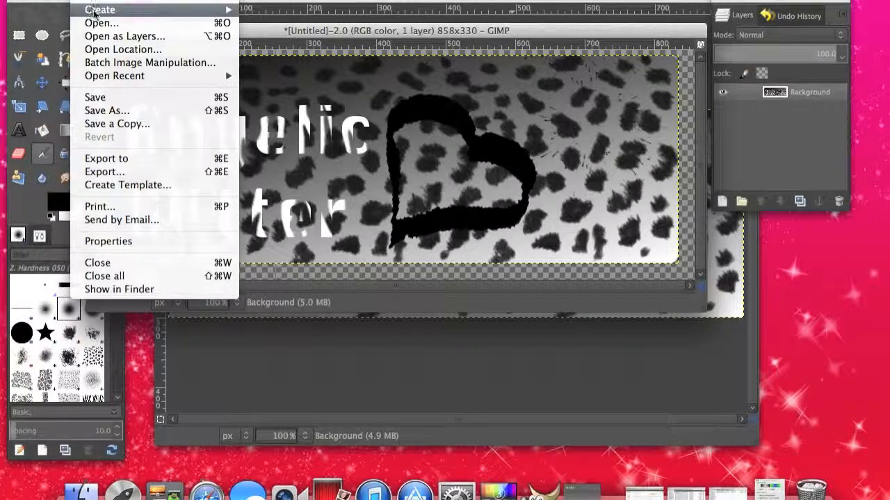
{"action": "left_click", "coordinate": [116, 173]}
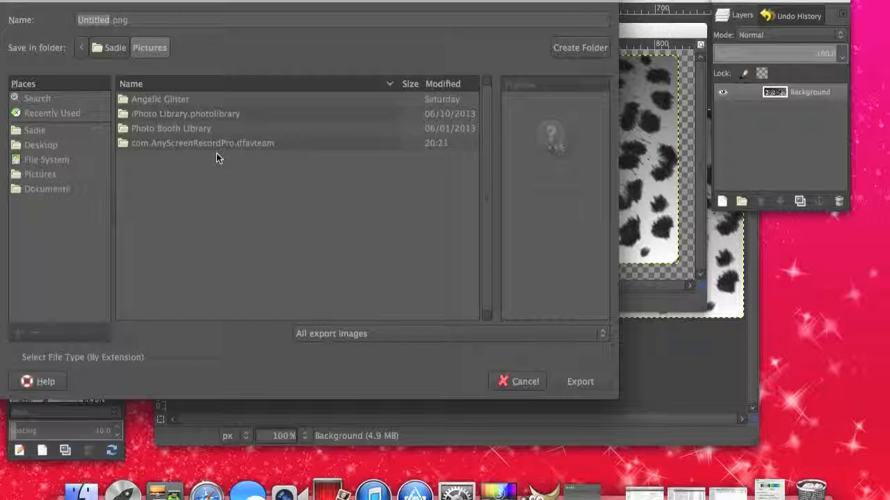
{"action": "type", "text": "lalalala"}
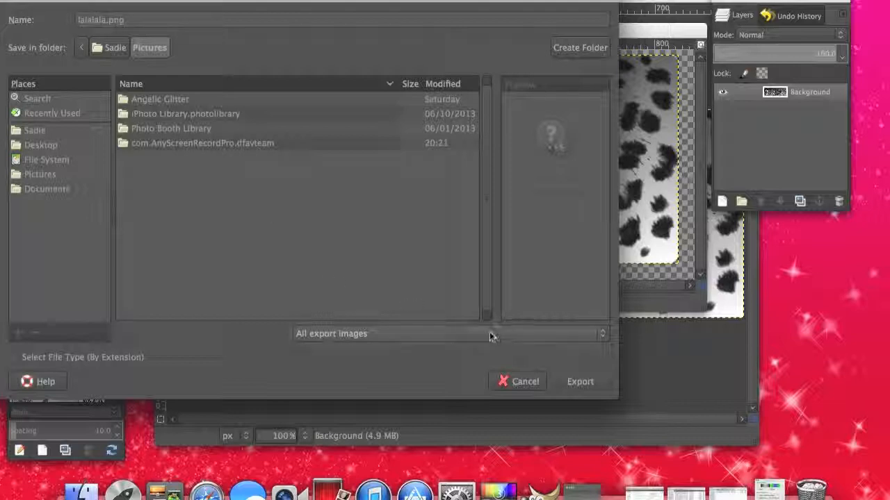
{"action": "left_click", "coordinate": [570, 381]}
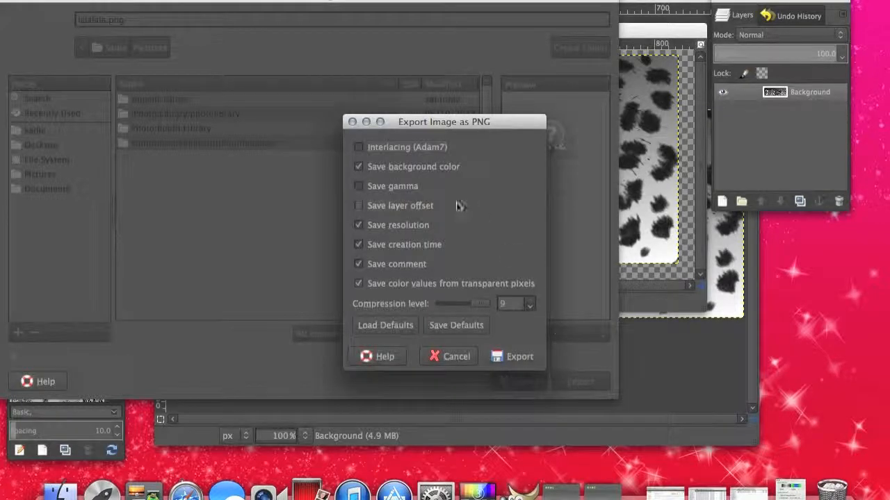
{"action": "left_click", "coordinate": [359, 149]}
{"action": "left_click", "coordinate": [504, 360]}
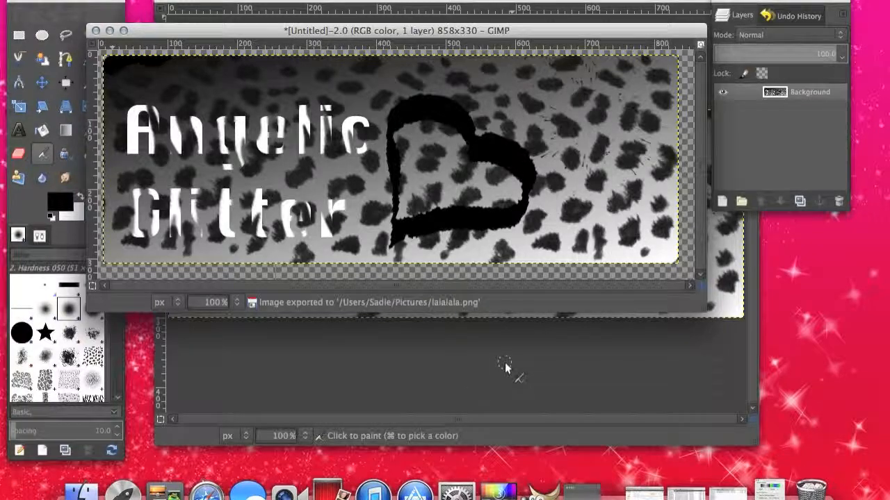
Switch to Finder and open lalalala.png from the Pictures folder to check the exported header
{"action": "left_click", "coordinate": [84, 491]}
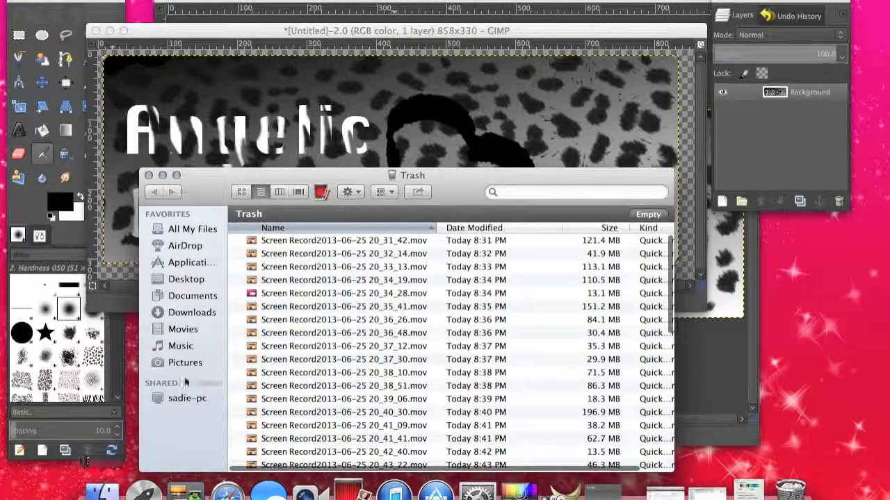
{"action": "left_click", "coordinate": [186, 363]}
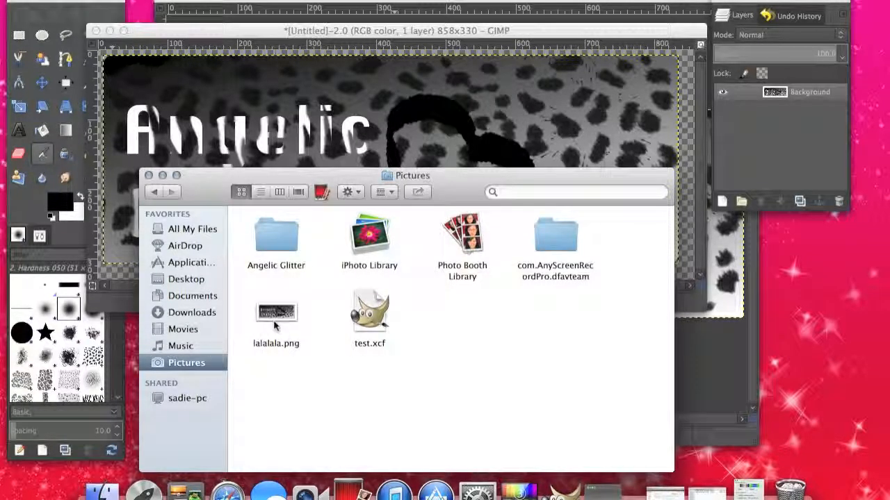
{"action": "double_click", "coordinate": [277, 316]}
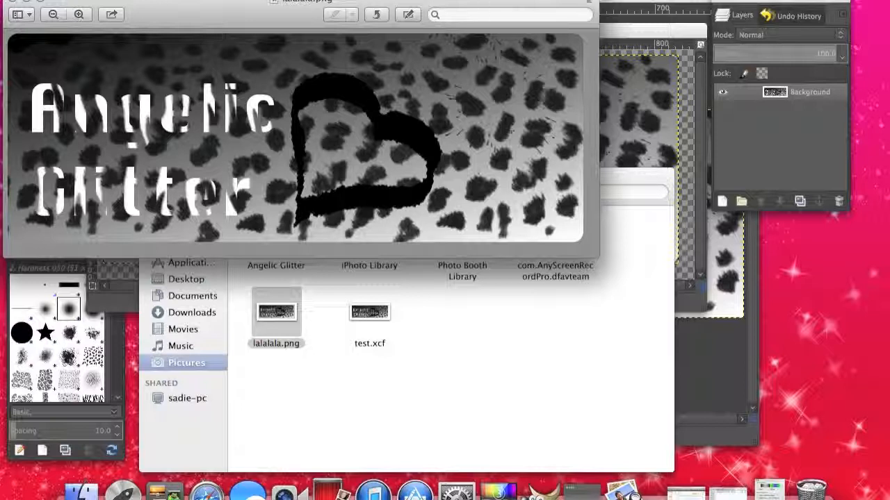
{"action": "left_click", "coordinate": [659, 1]}
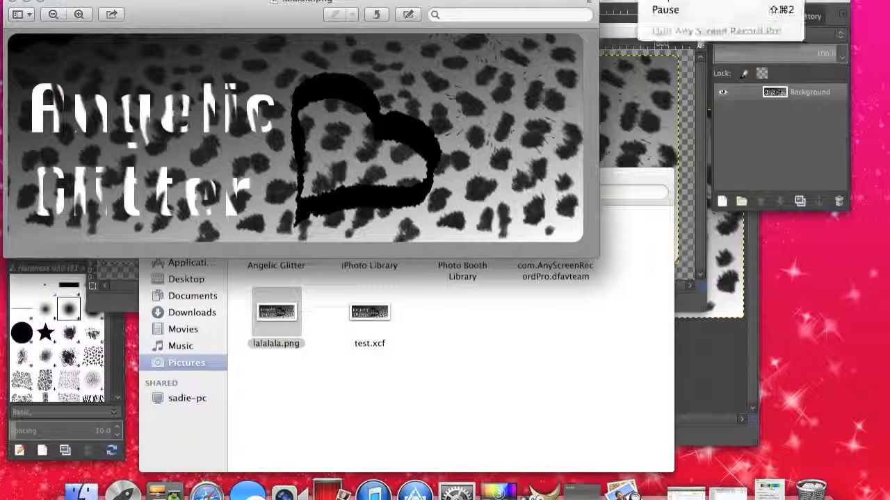